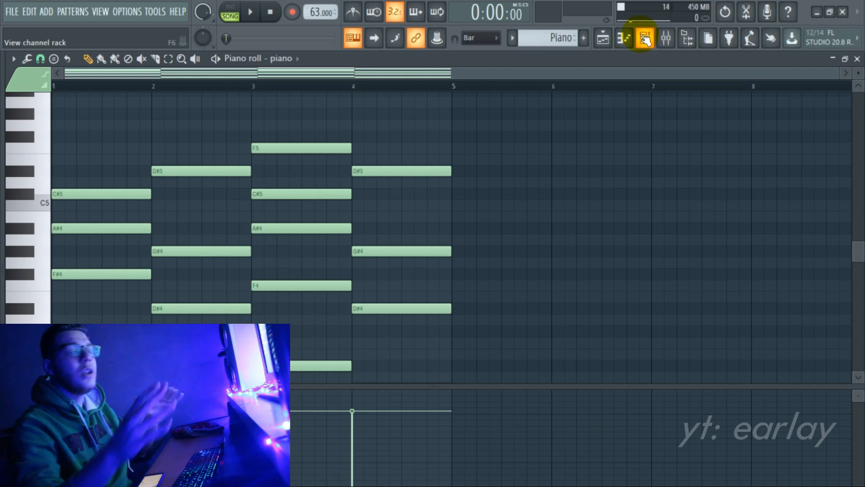
Examine the four-bar piano chord progression in the piano roll and briefly check the channel rack.
scroll(578, 208, down, 3)
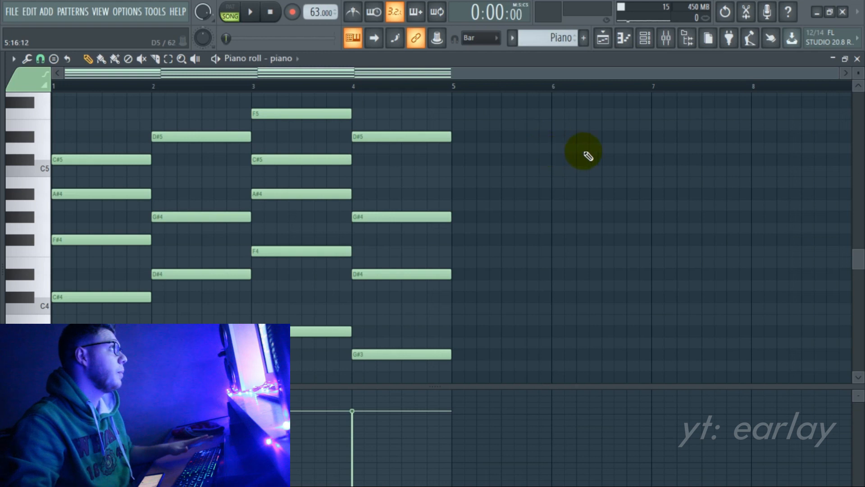
click(645, 38)
click(644, 37)
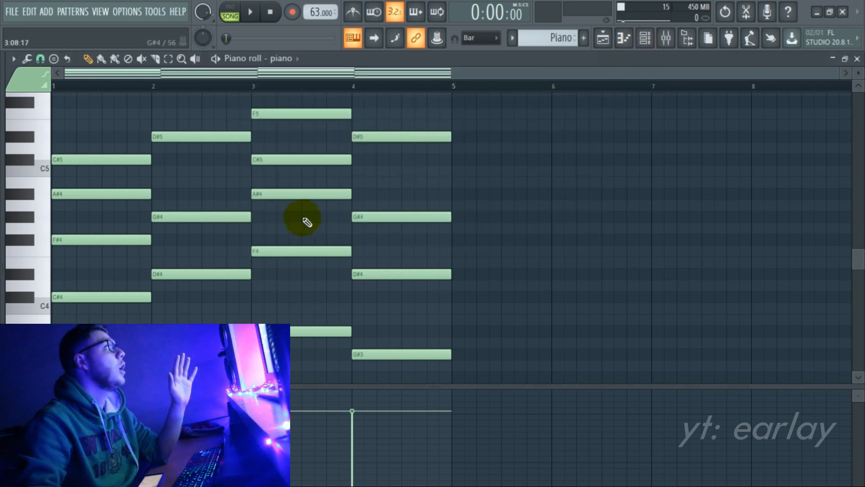
scroll(113, 275, down, 2)
scroll(114, 291, up, 2)
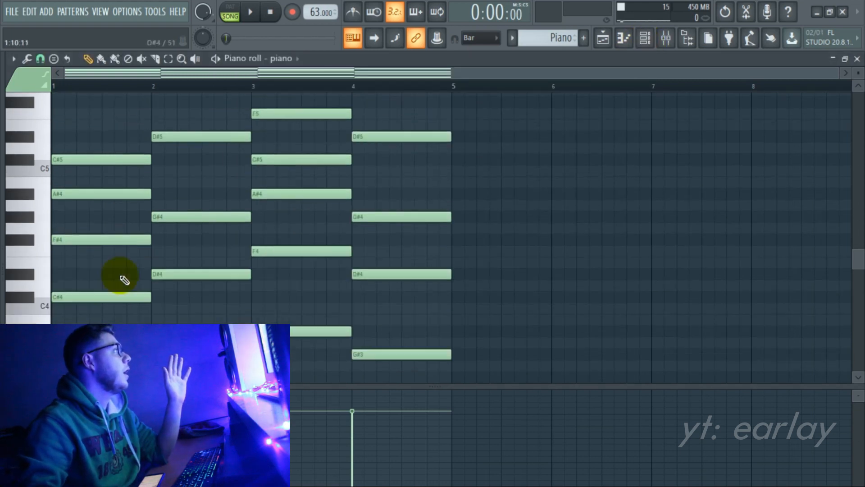
scroll(235, 248, up, 1)
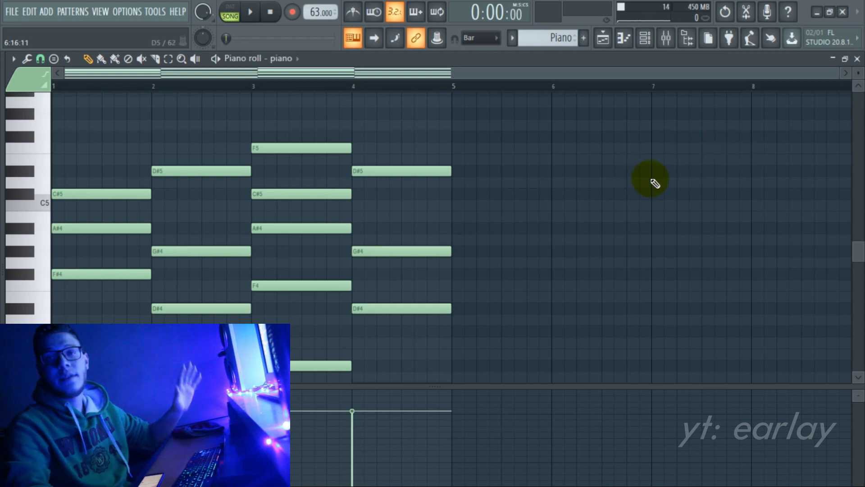
Switch playback to pattern mode and play the piano chord pattern.
key(l)
scroll(254, 287, down, 2)
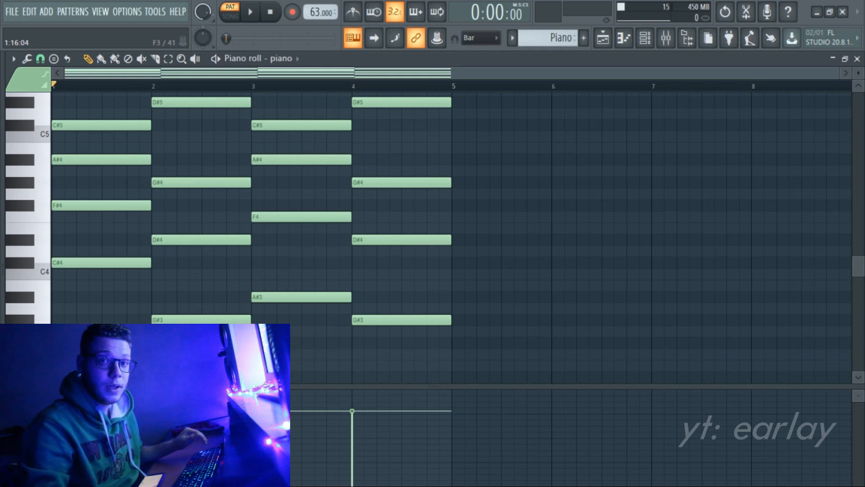
click(156, 320)
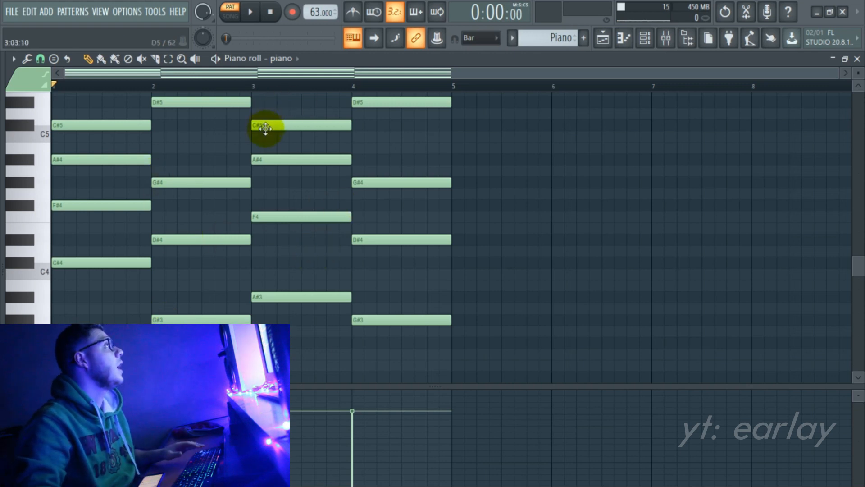
scroll(241, 132, up, 5)
scroll(241, 131, down, 4)
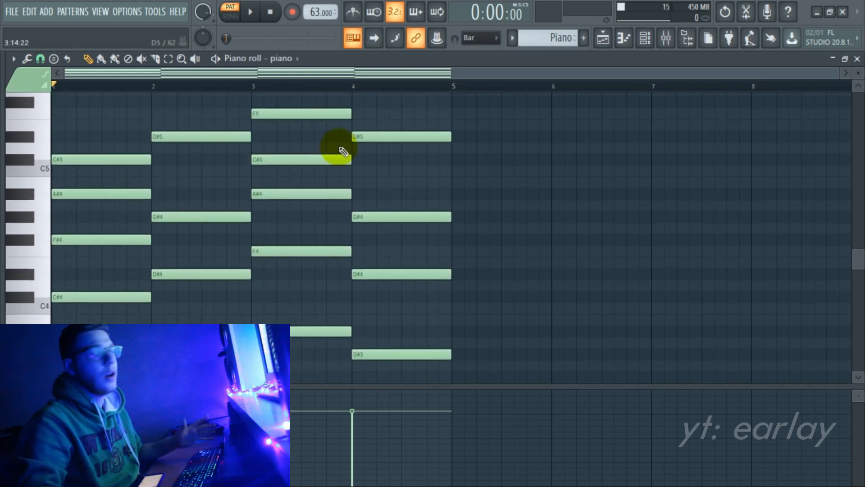
key(space)
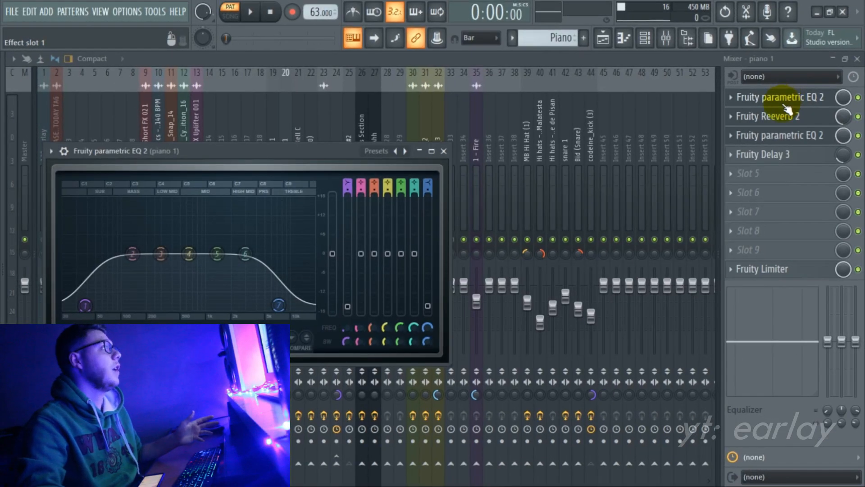
Inspect the piano 1 mixer track's Fruity Reeverb 2, second Fruity parametric EQ 2, Fruity Delay 3 and Fruity Limiter settings.
click(772, 114)
click(772, 115)
click(766, 137)
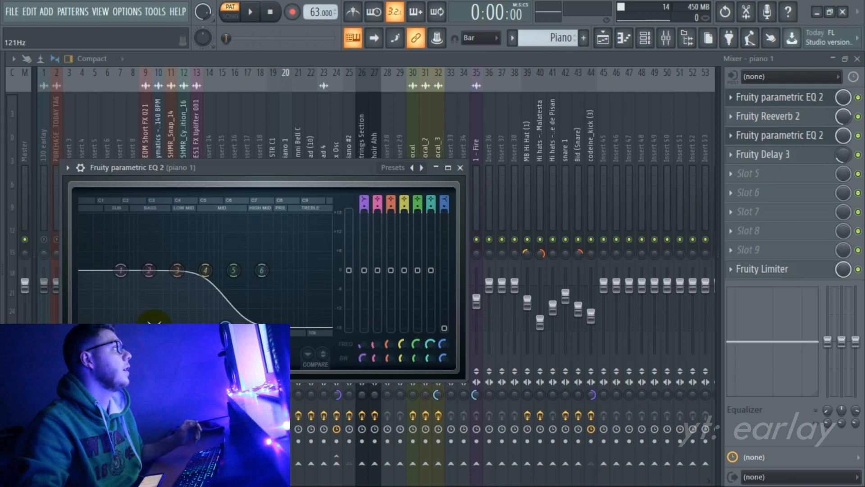
click(773, 155)
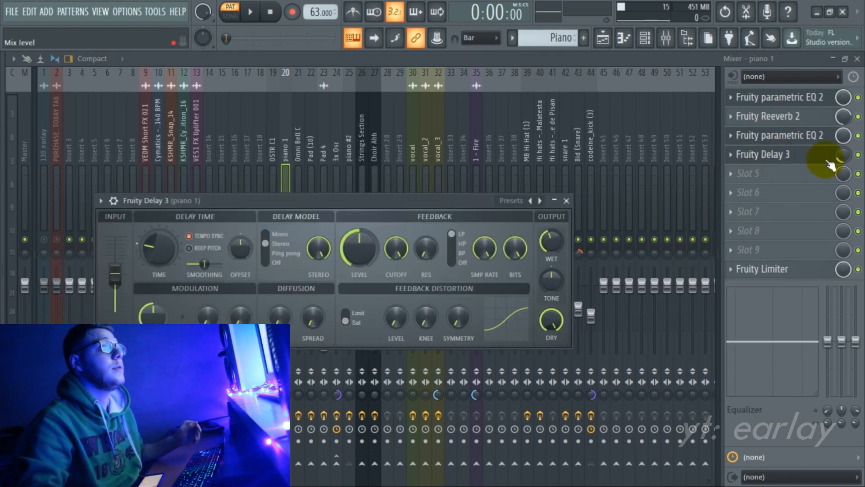
click(772, 270)
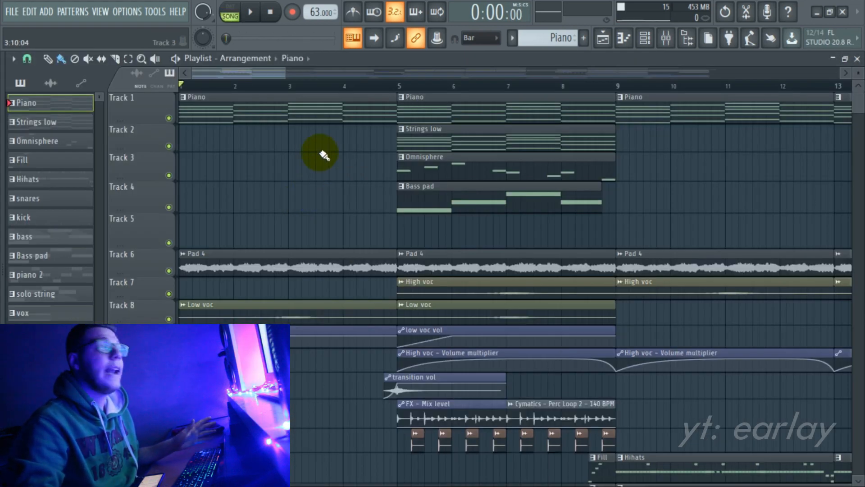
Mute the piano and Low voc tracks in the playlist and loop bars 1 to 4 to hear Pad 4 alone.
click(169, 118)
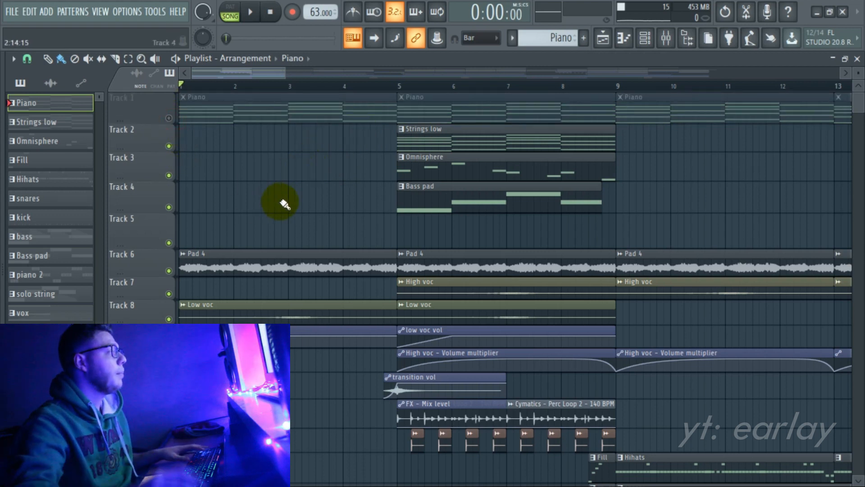
drag(398, 85, 180, 86)
key(space)
scroll(228, 428, down, 6)
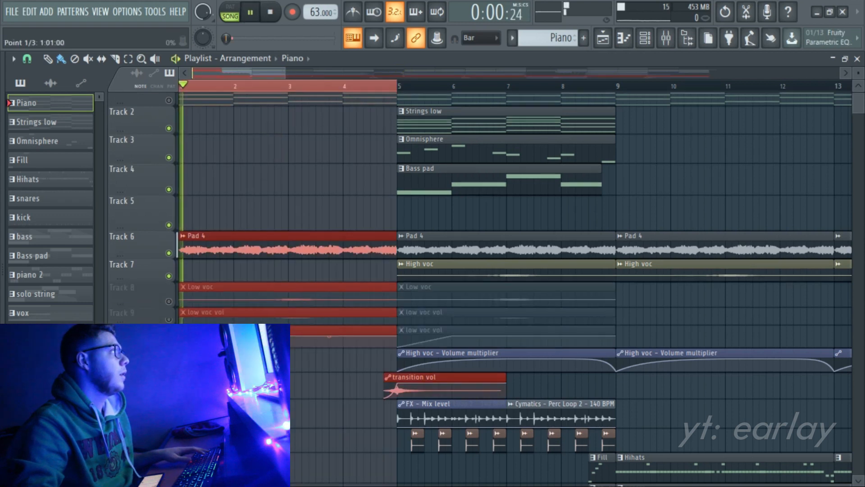
scroll(227, 428, up, 4)
scroll(228, 428, up, 2)
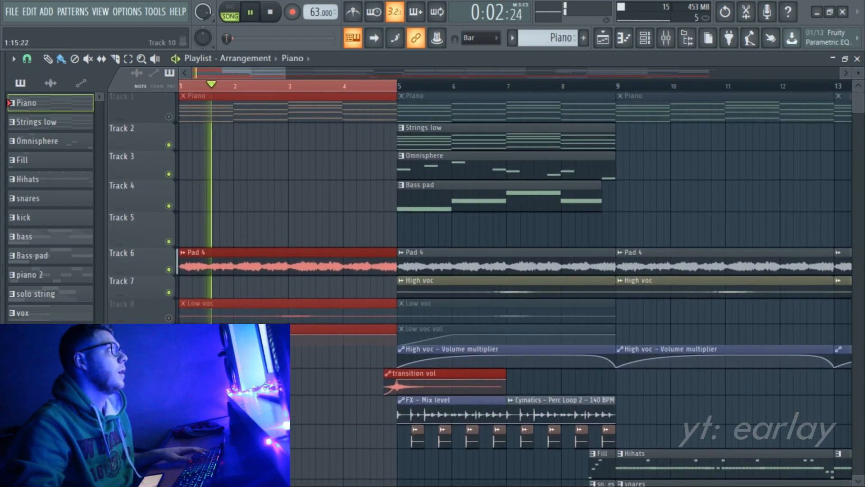
ctrl+click(314, 224)
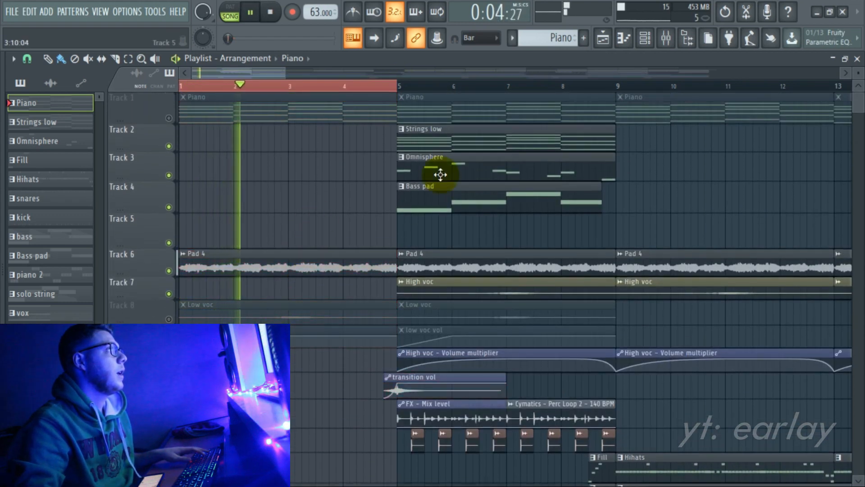
click(647, 43)
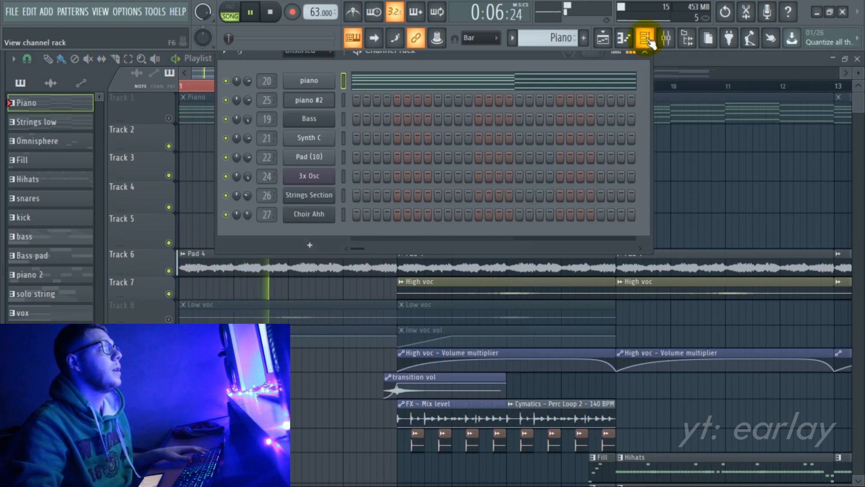
click(647, 43)
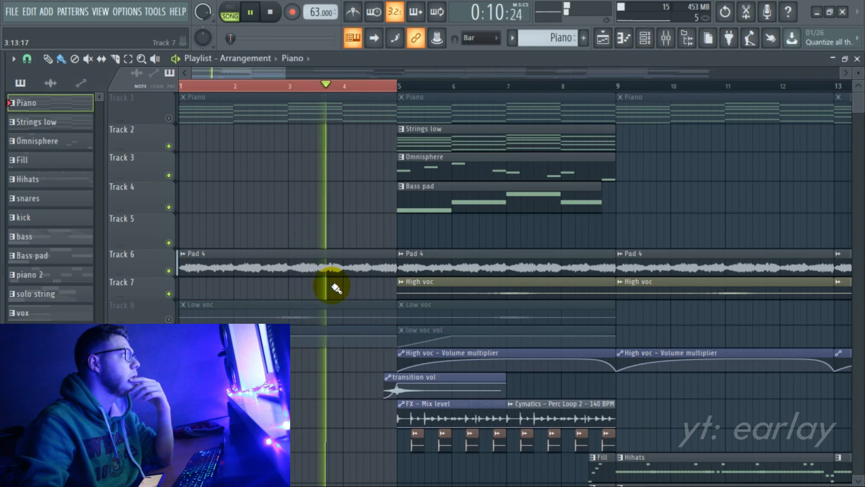
key(space)
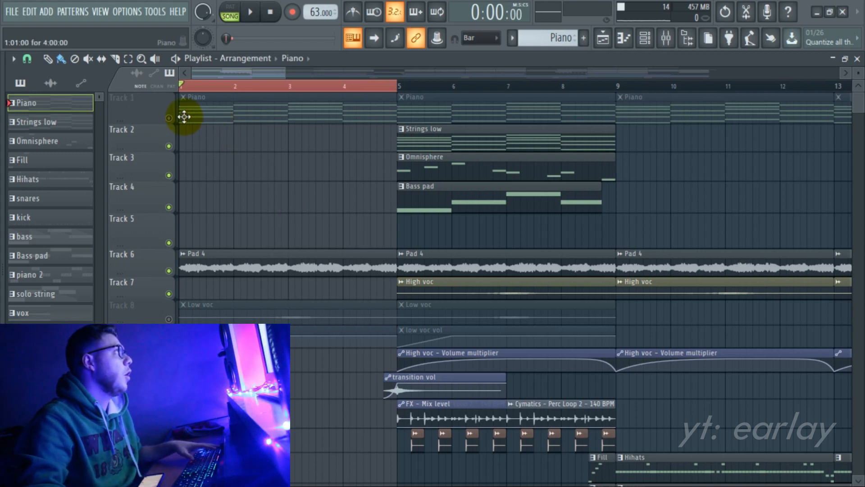
Unmute the piano and Low voc tracks with Pad 4 muted, and pick the Low voc clip.
click(169, 118)
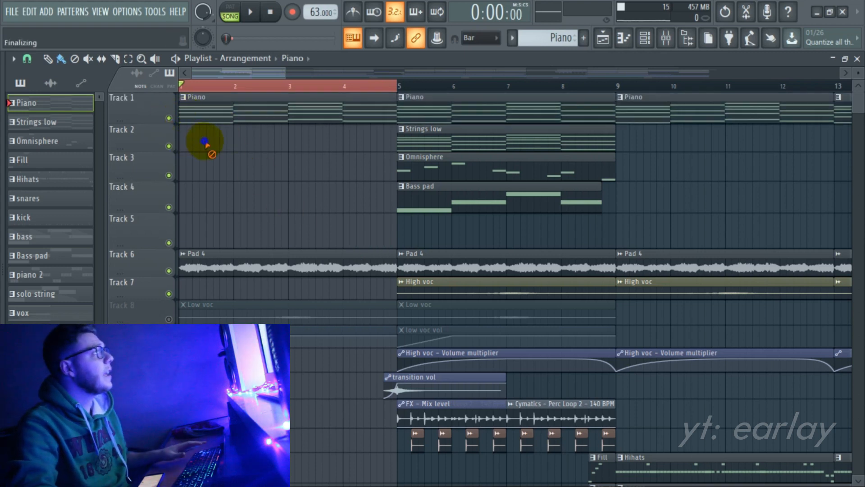
click(170, 270)
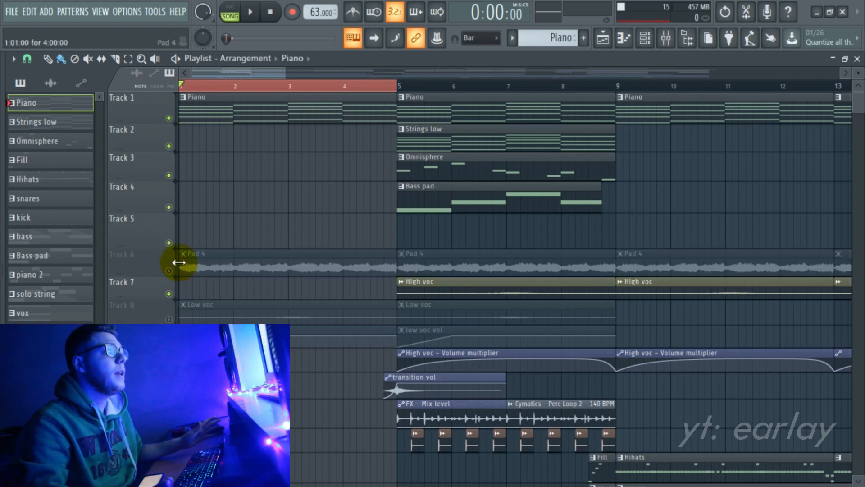
click(169, 319)
click(346, 306)
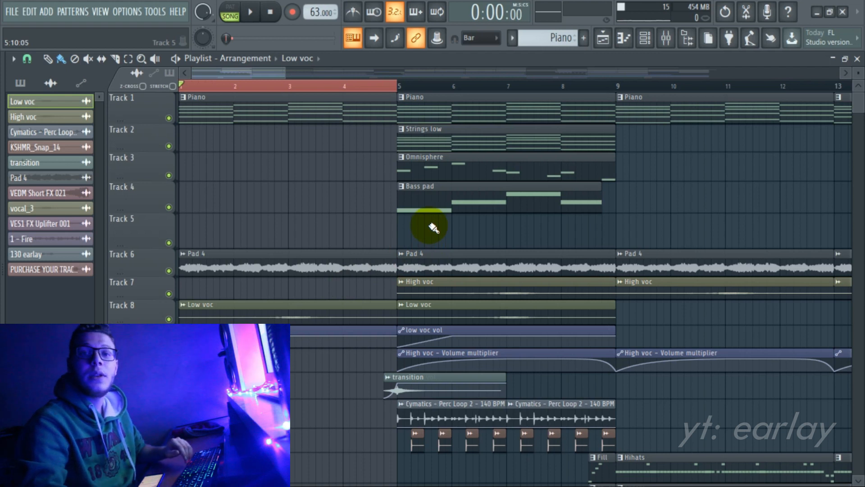
Play bars 1 to 4 while looking through all playlist tracks, and view the Piano pattern's notes.
key(space)
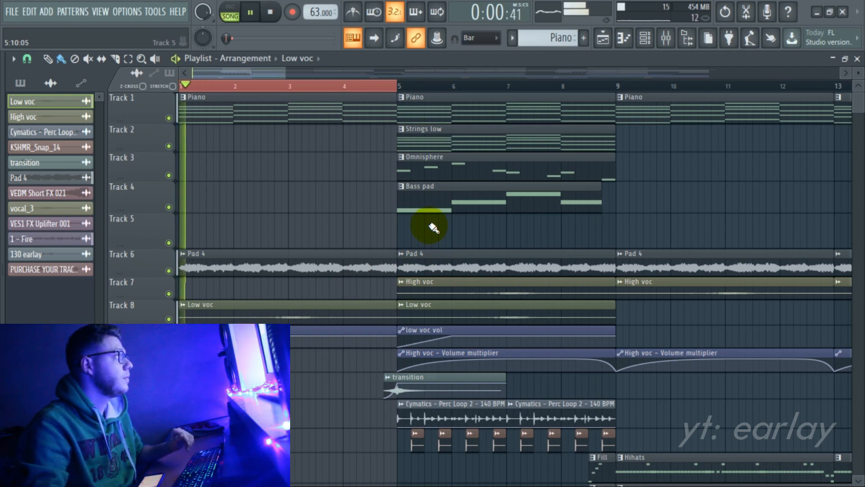
scroll(253, 250, down, 4)
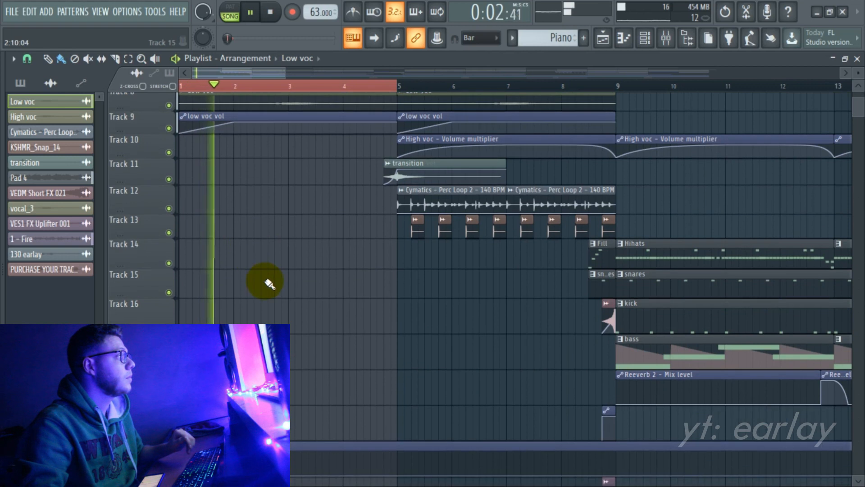
scroll(265, 281, up, 3)
scroll(267, 285, down, 9)
scroll(267, 286, down, 3)
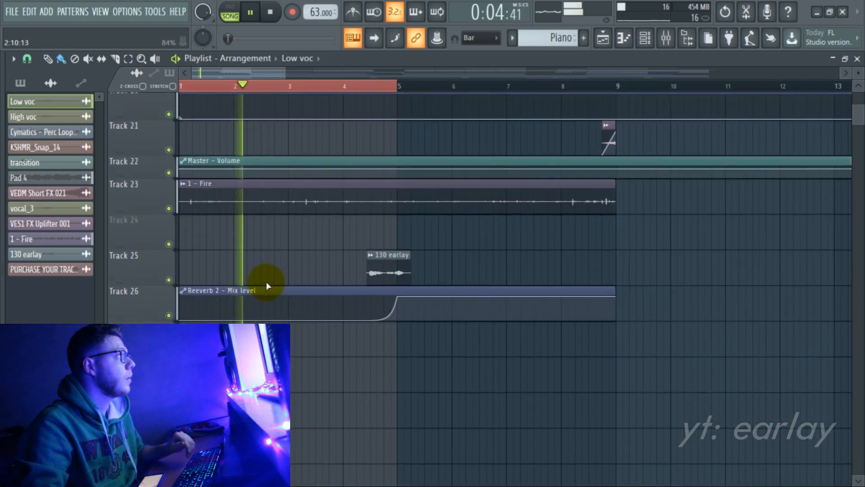
scroll(325, 236, up, 15)
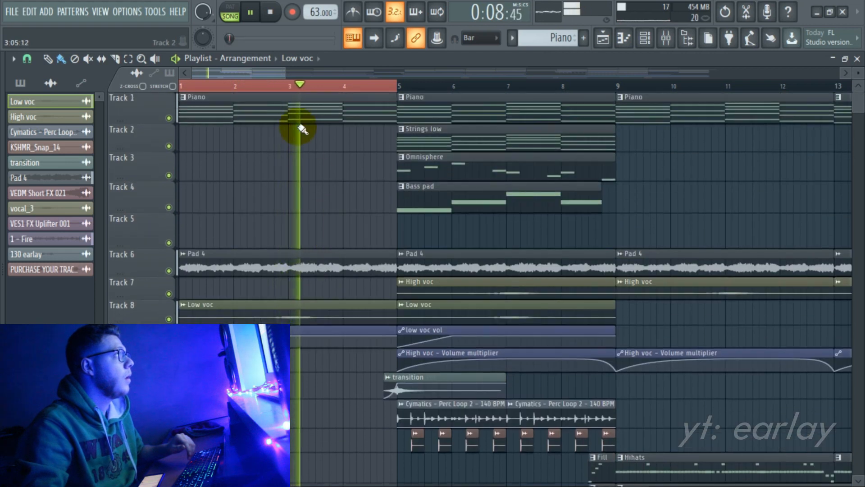
double_click(299, 110)
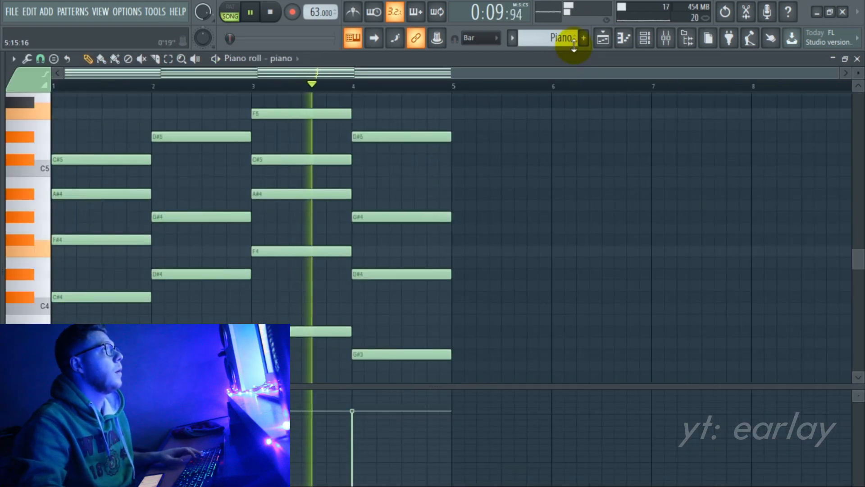
click(619, 37)
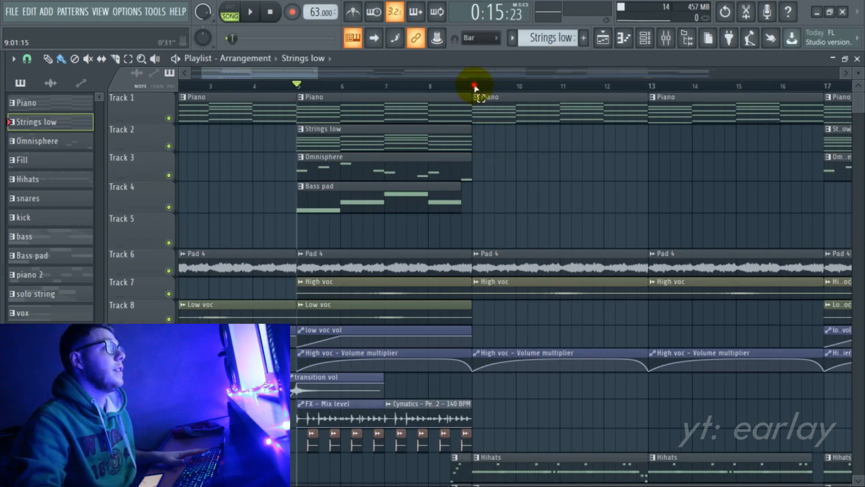
Select bars 5 to 8 on the playlist timeline as the playback range.
drag(474, 87, 297, 87)
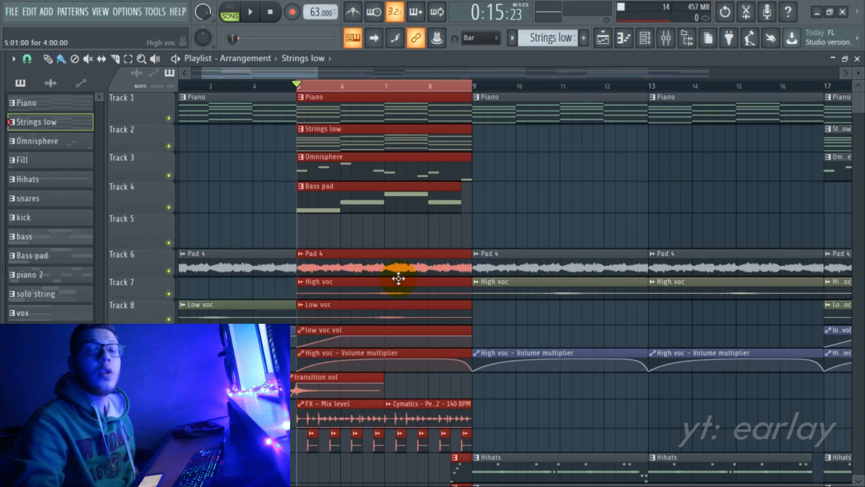
scroll(385, 278, down, 2)
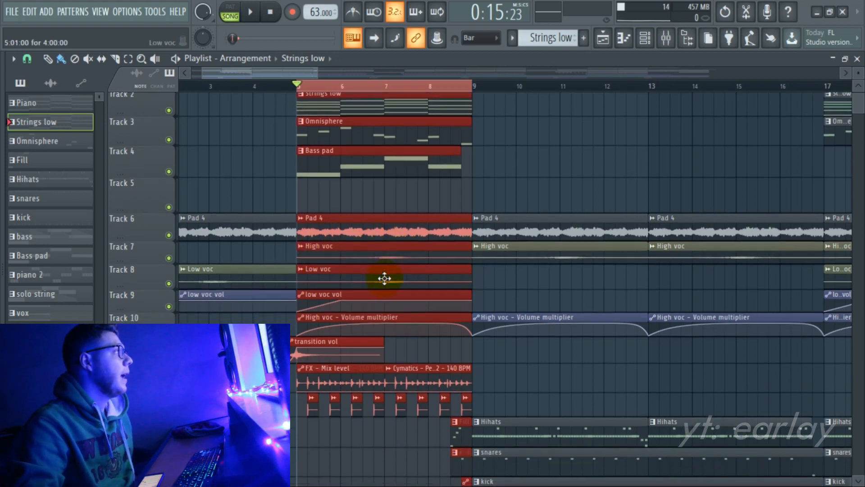
scroll(330, 283, up, 2)
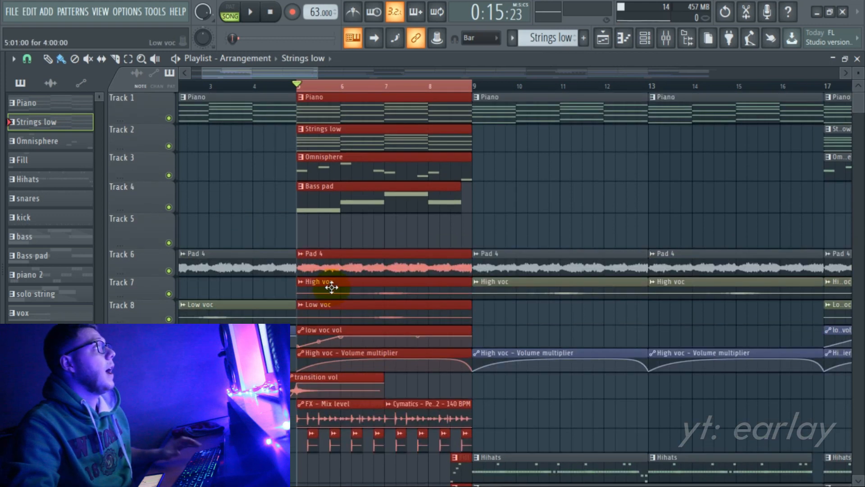
Mute the Piano, Omnisphere and Bass pad tracks, and solo the Strings low track to play its loop.
click(168, 118)
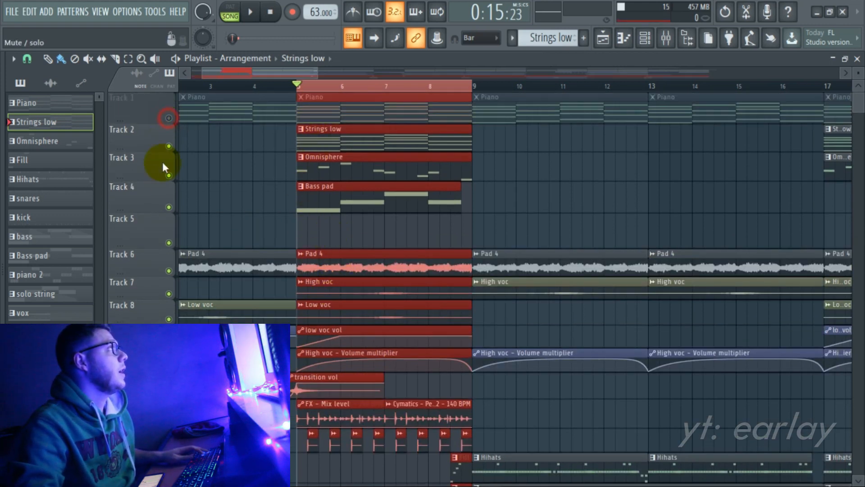
click(168, 175)
click(168, 206)
click(650, 184)
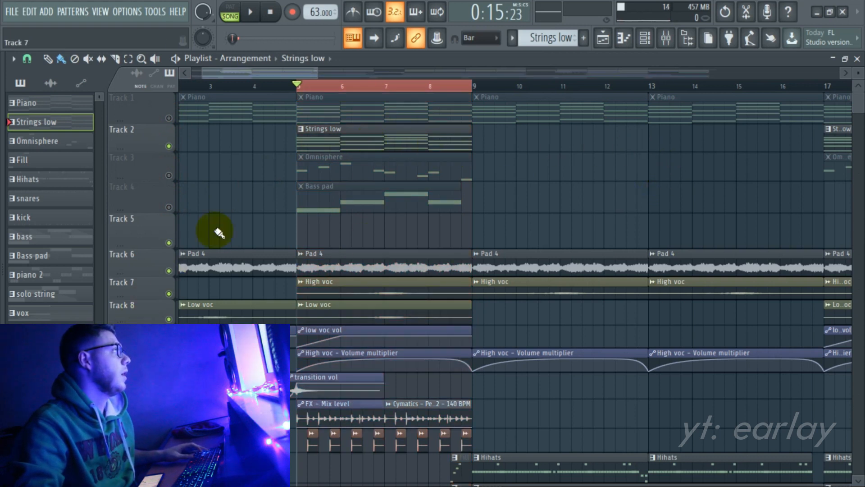
ctrl+click(168, 146)
key(space)
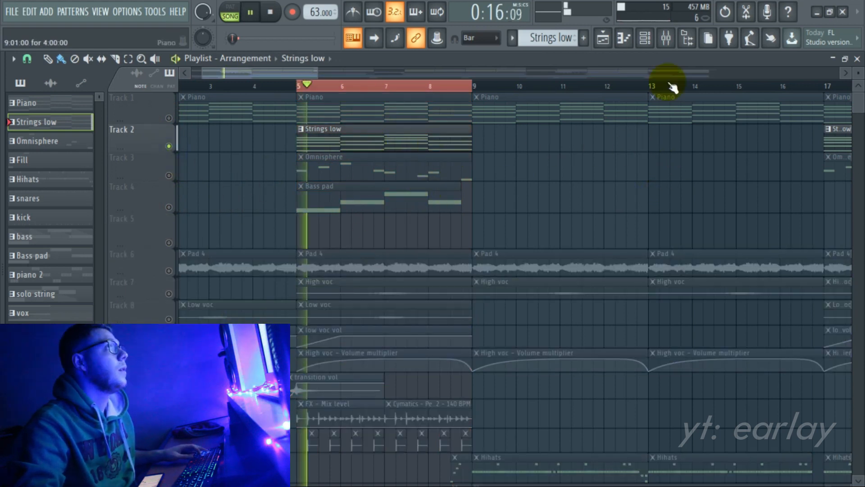
Examine the Fruity parametric EQ 2 and Fruity Reeverb 2 effects on the Pad (10) mixer track, and stop playback.
click(666, 38)
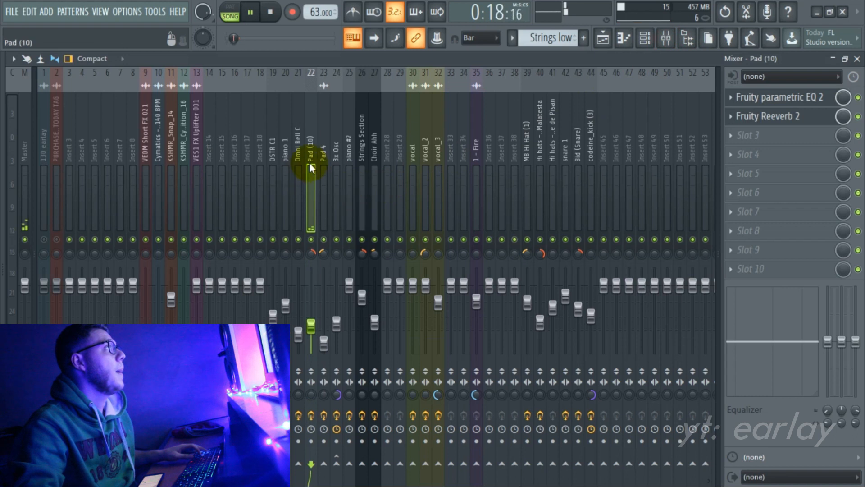
click(780, 99)
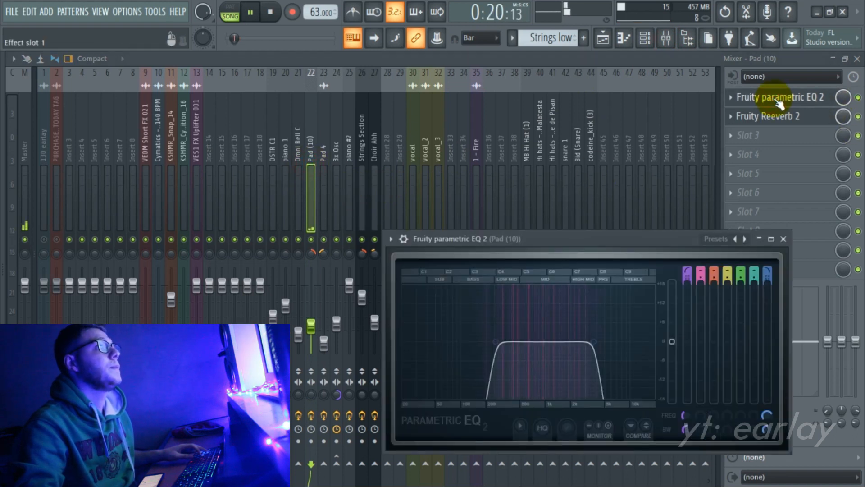
click(780, 100)
click(768, 116)
click(771, 118)
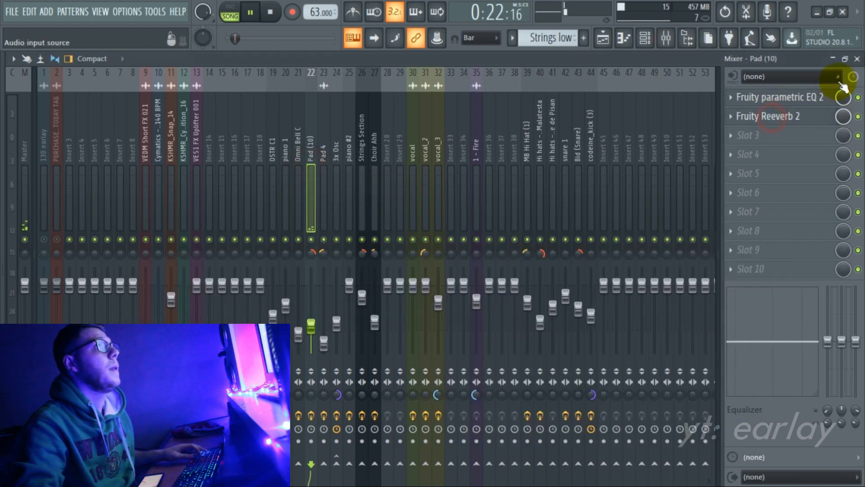
click(856, 58)
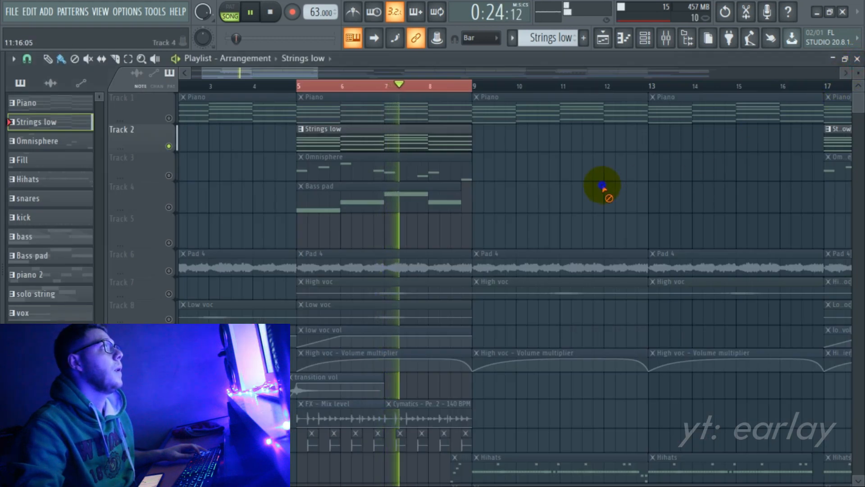
key(space)
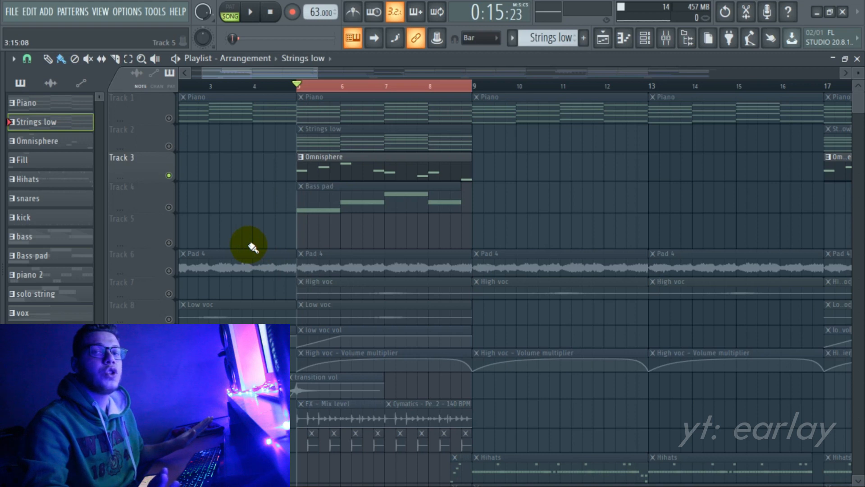
View the sampler settings of the Omnisphere pattern's Synth C channel and preview its sample.
click(338, 169)
click(652, 40)
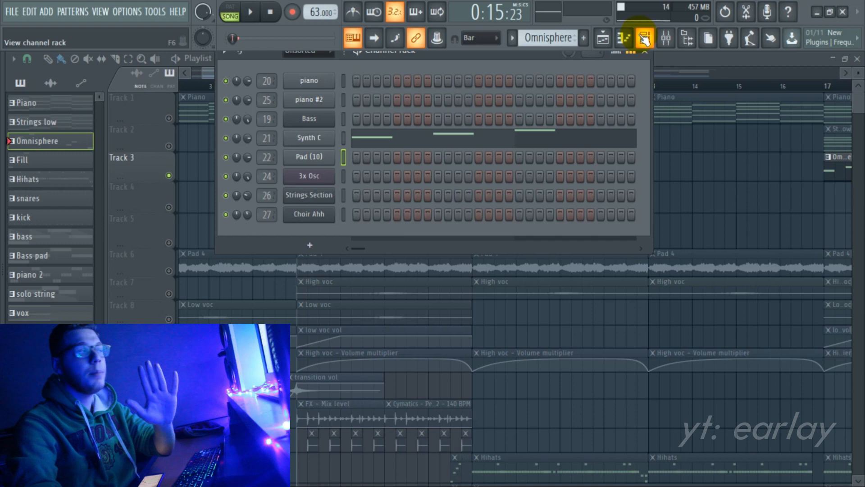
click(319, 142)
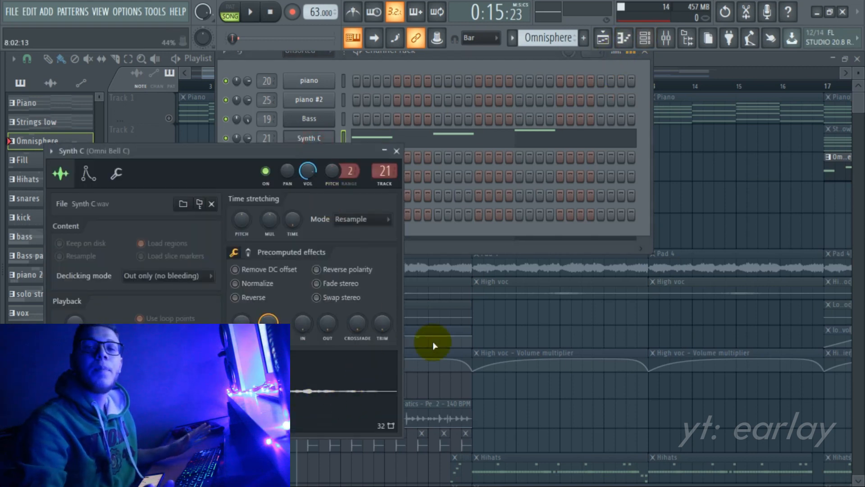
click(298, 393)
right_click(776, 143)
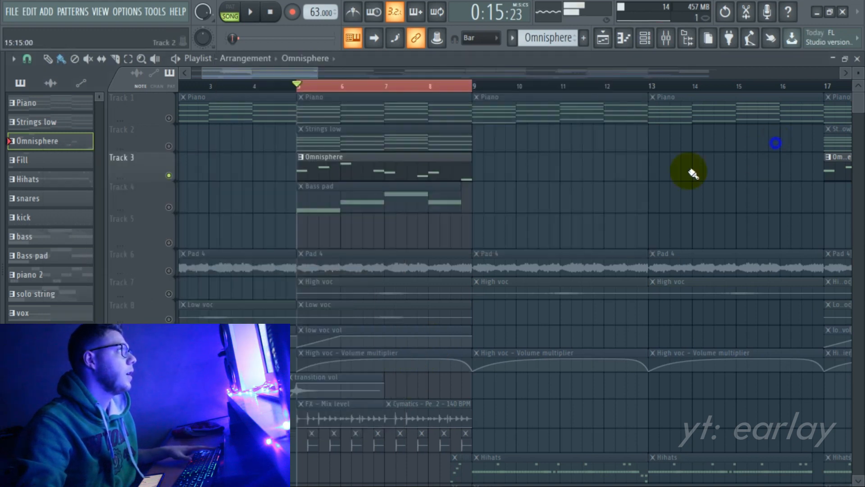
View the Omnisphere pattern's Synth C notes in the piano roll and play the pattern on its own.
double_click(421, 174)
scroll(270, 99, left, 3)
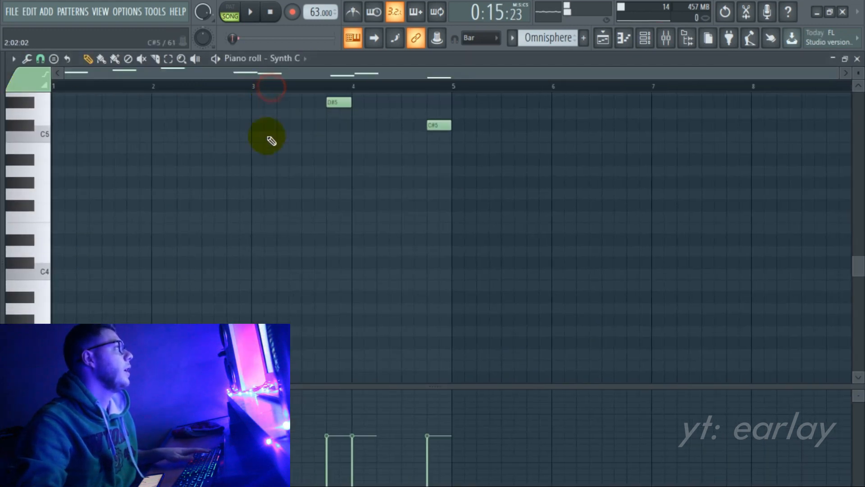
scroll(266, 117, up, 5)
click(229, 9)
key(space)
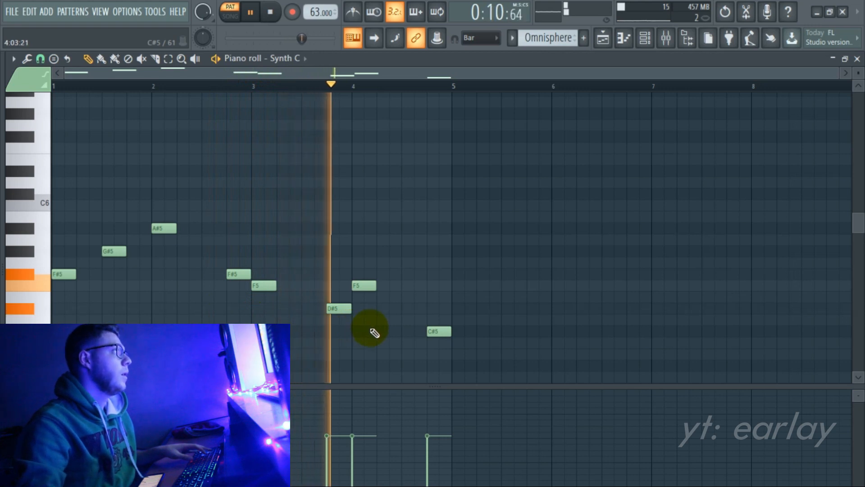
Play the soloed transition, Cymatics percussion loop and KSHMR snap tracks from just before bar 5 up to bar 9.
click(602, 38)
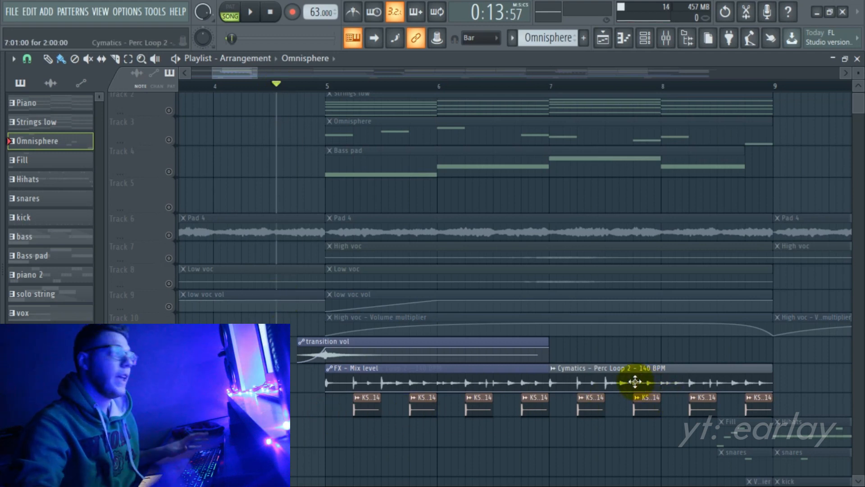
ctrl+scroll(471, 417, up, 4)
ctrl+scroll(391, 396, down, 6)
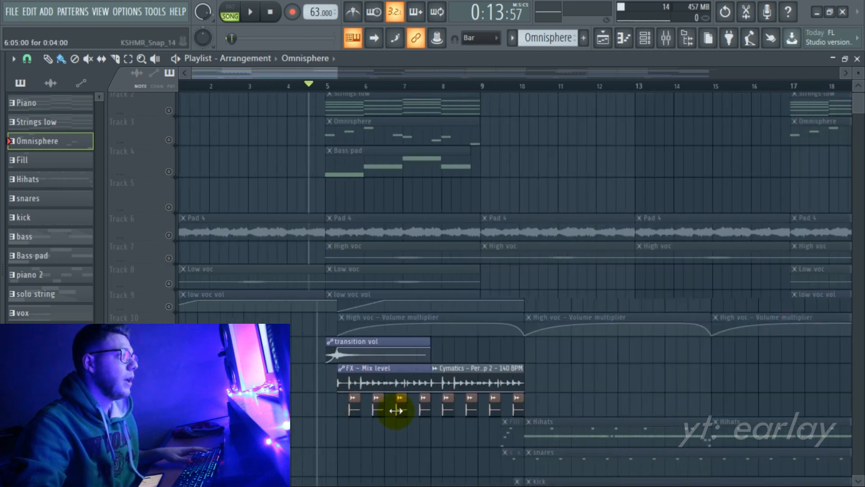
ctrl+scroll(332, 218, up, 2)
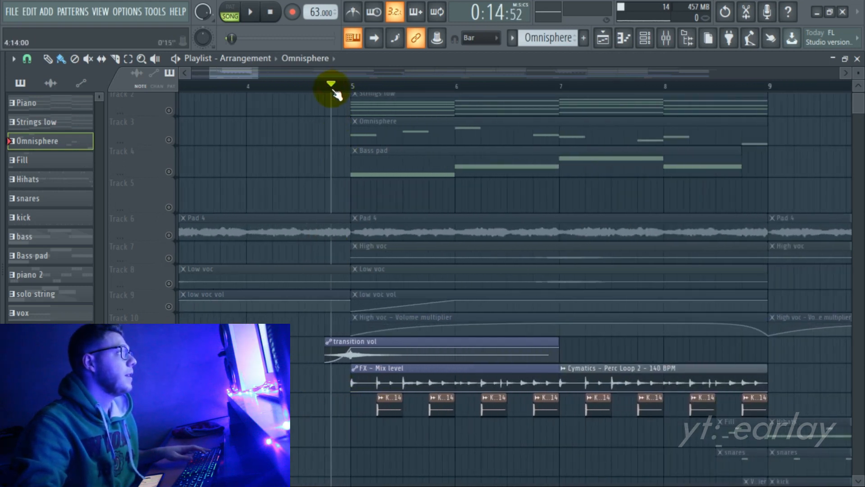
key(space)
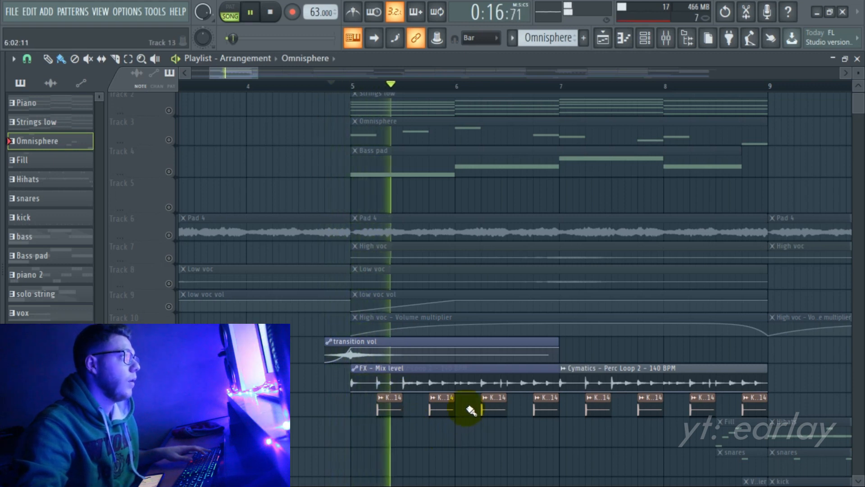
ctrl+scroll(558, 433, down, 2)
ctrl+scroll(558, 432, up, 1)
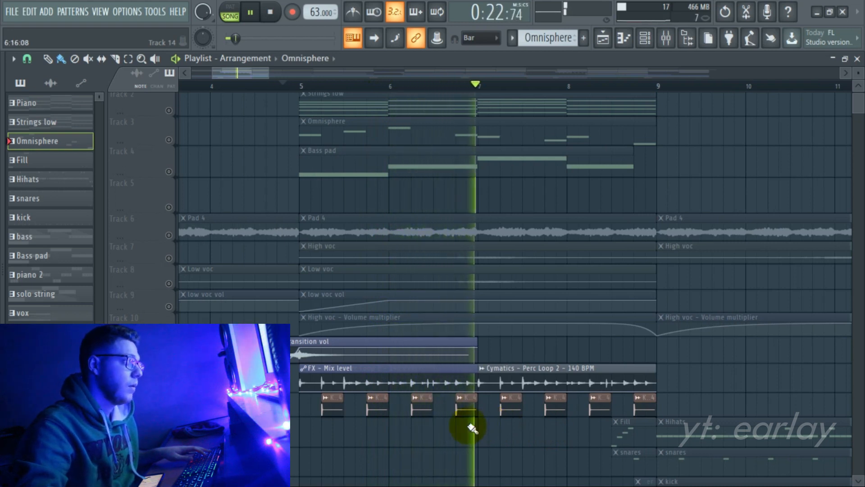
ctrl+scroll(469, 420, down, 3)
ctrl+scroll(433, 426, up, 3)
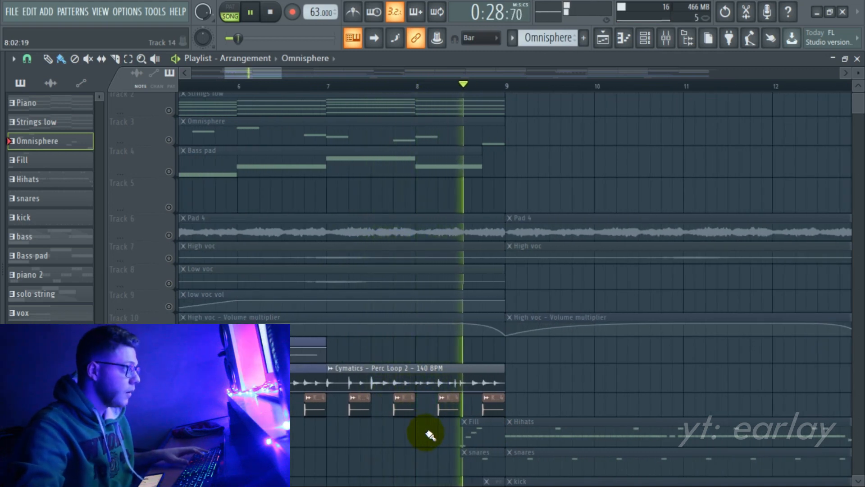
scroll(623, 419, down, 1)
ctrl+scroll(623, 419, down, 3)
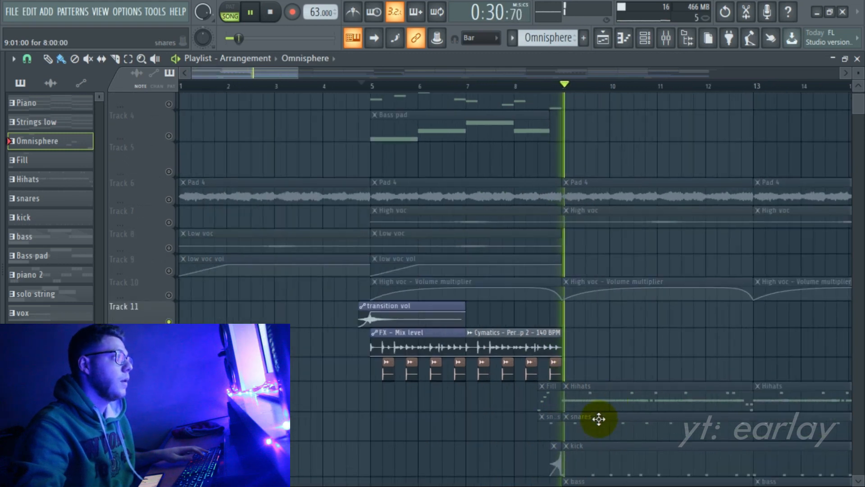
key(space)
Mute the Omnisphere and Strings low tracks in the playlist.
scroll(446, 421, up, 2)
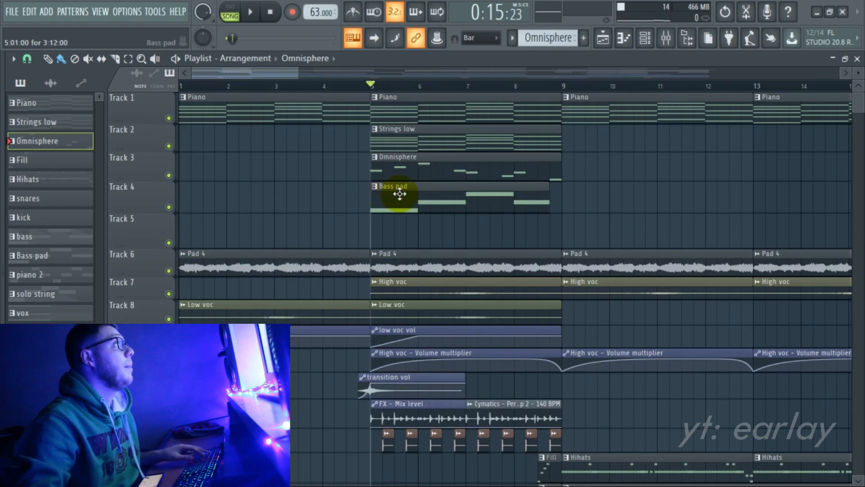
click(169, 176)
click(169, 145)
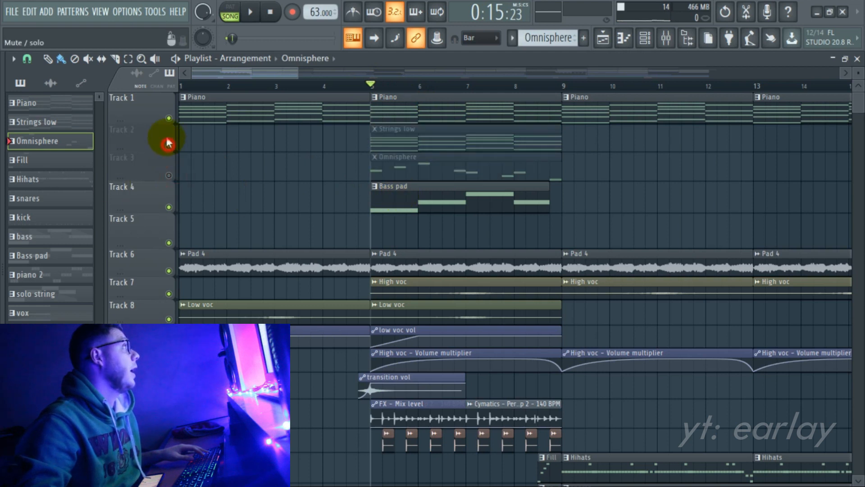
View the synth settings of the Bass channel used by the Bass pad pattern.
click(661, 39)
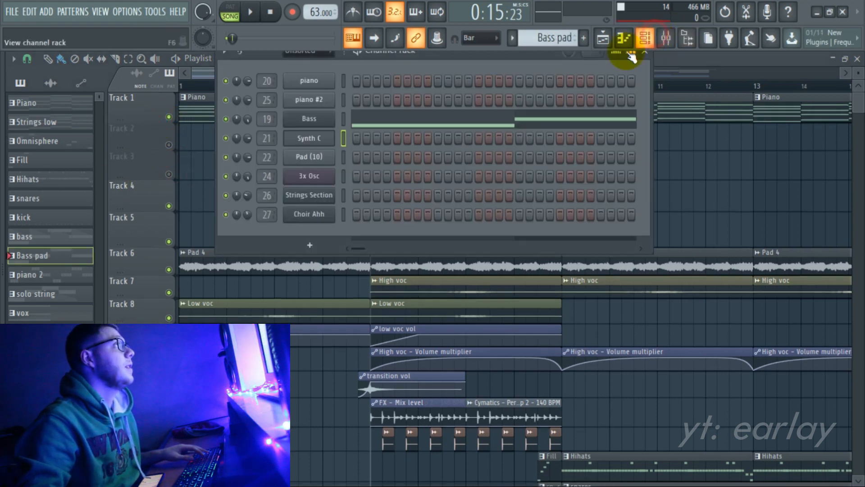
click(310, 119)
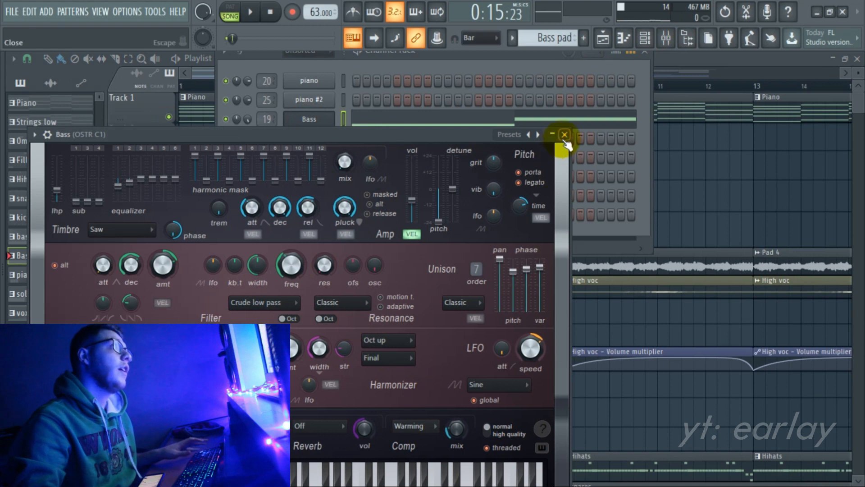
click(520, 135)
mouse_move(563, 273)
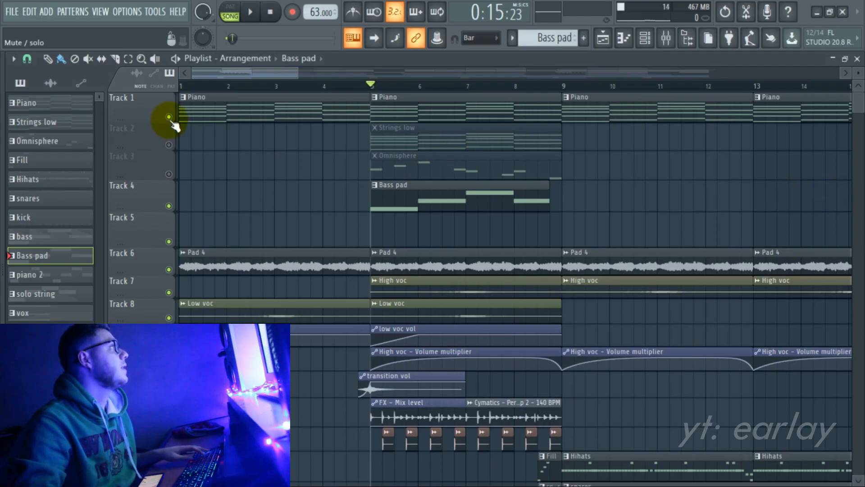
Solo the Bass pad track in the playlist and play it from bar 5.
click(169, 118)
scroll(174, 205, down, 10)
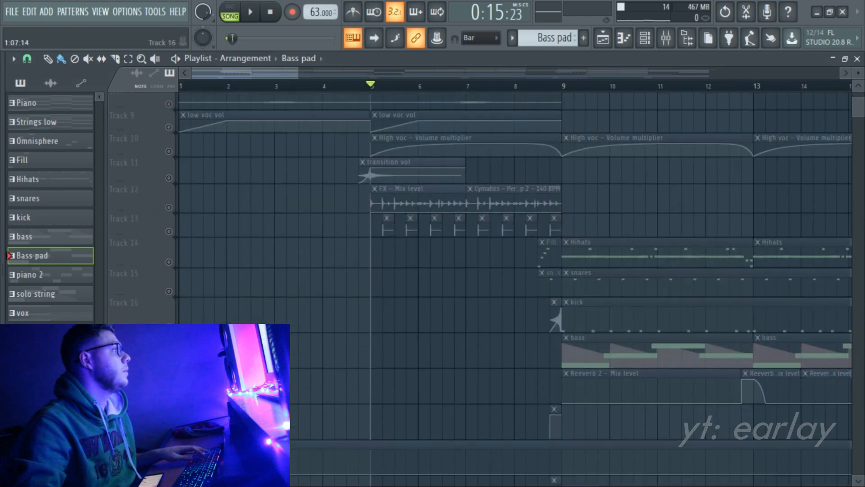
scroll(363, 257, up, 2)
scroll(205, 317, down, 8)
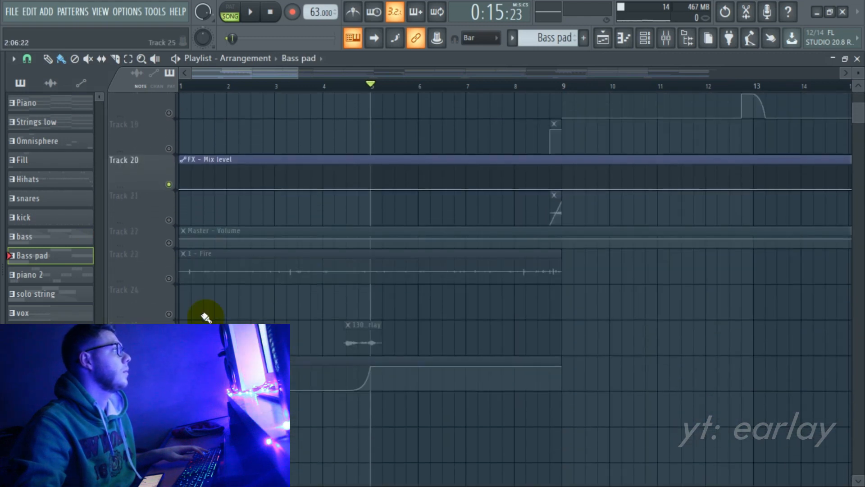
key(space)
scroll(450, 207, up, 15)
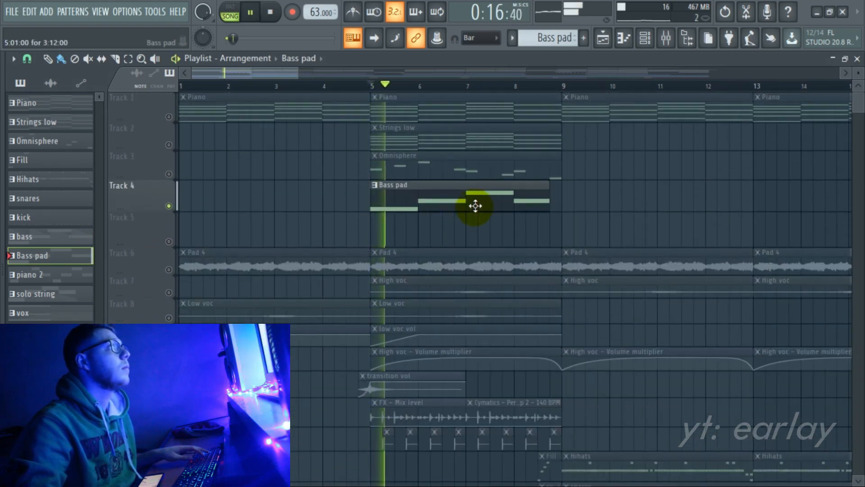
Examine both Fruity parametric EQ 2 effects on the OSTR C1 mixer track, and return to the playlist.
click(666, 38)
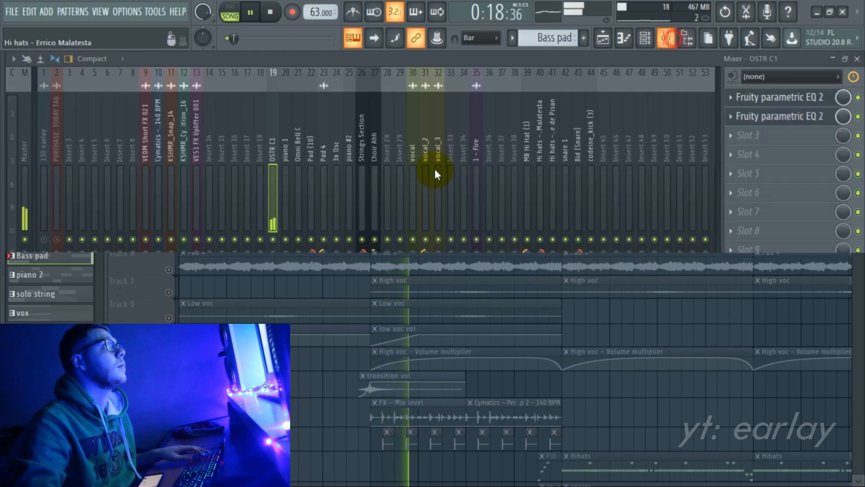
click(806, 102)
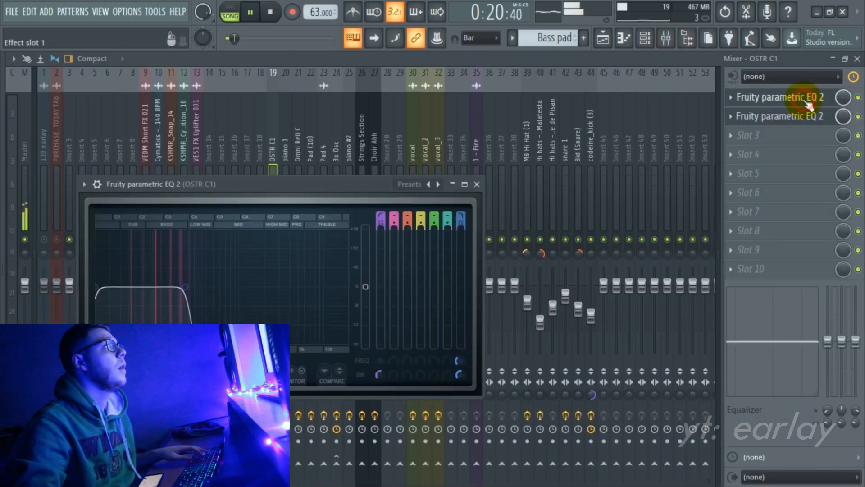
click(772, 118)
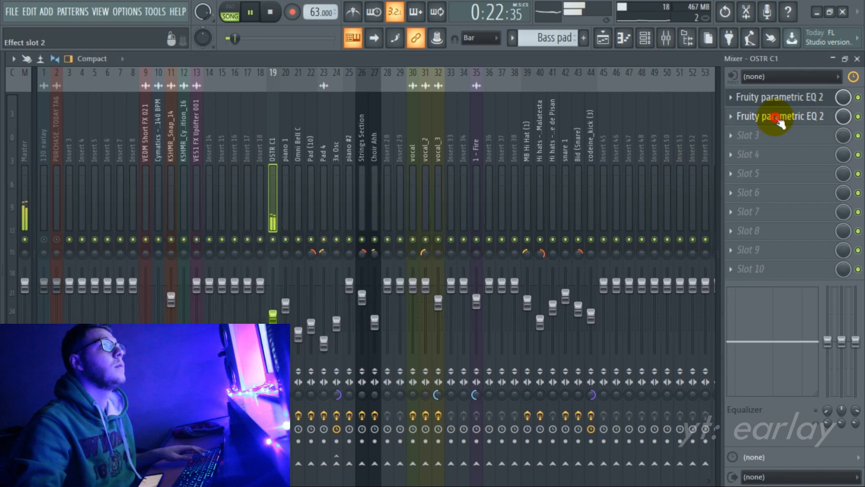
click(605, 38)
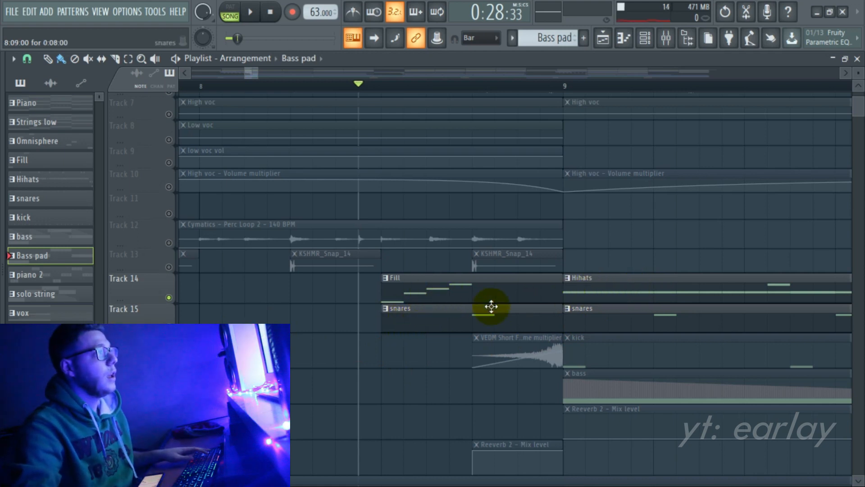
Play the soloed Fill and snares tracks from the middle of bar 8, and stop playback.
key(space)
scroll(425, 310, up, 1)
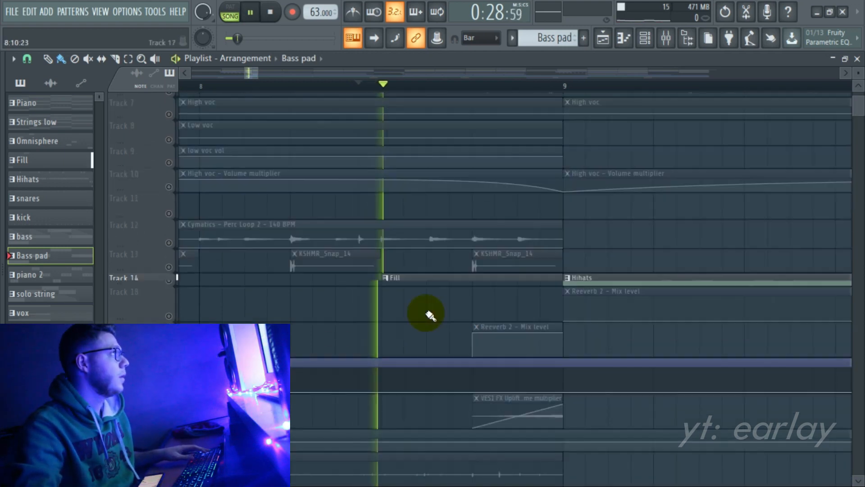
key(space)
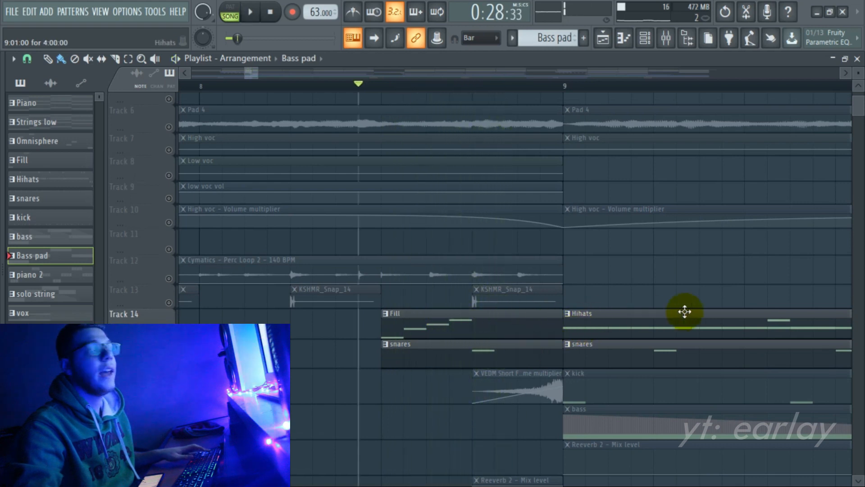
Unmute all playlist tracks, and select bars 5 to 8 as the range to play their layers together.
scroll(721, 322, down, 5)
scroll(681, 318, up, 5)
scroll(658, 307, up, 2)
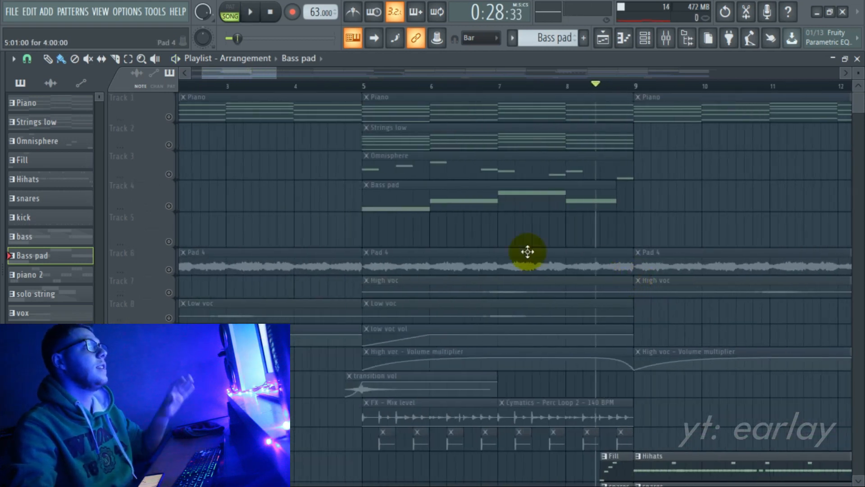
click(169, 117)
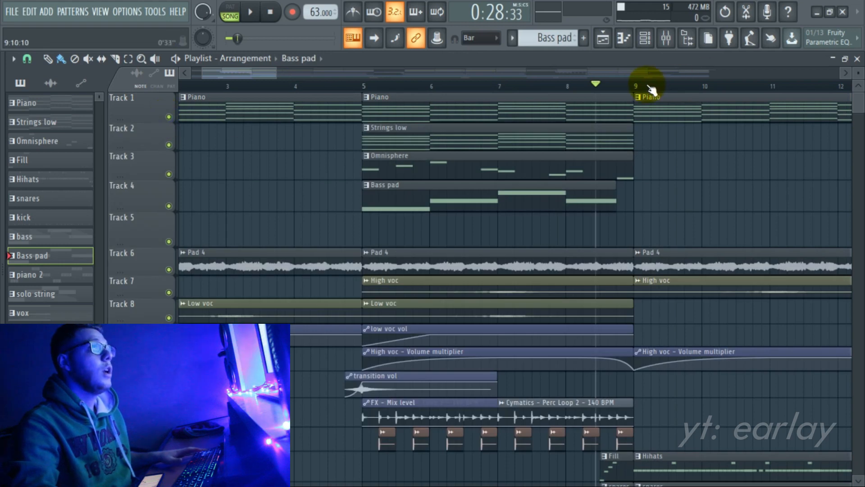
drag(636, 88, 361, 122)
key(space)
scroll(732, 225, down, 6)
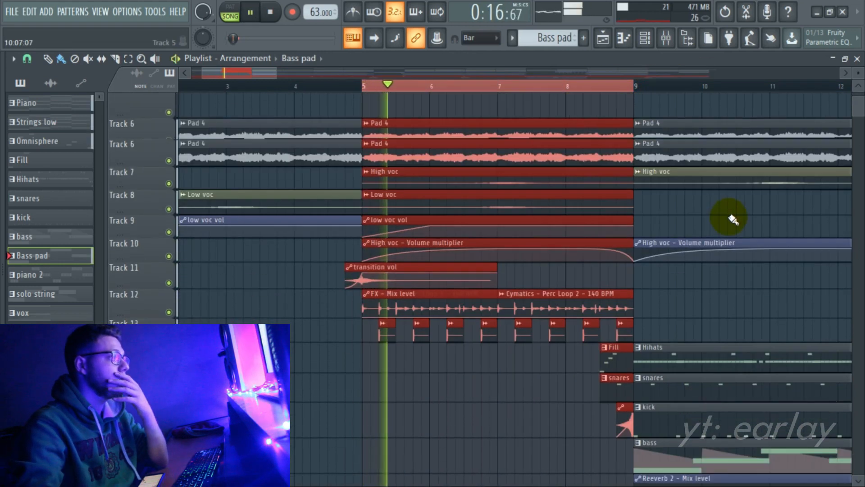
scroll(733, 219, down, 5)
scroll(729, 217, up, 11)
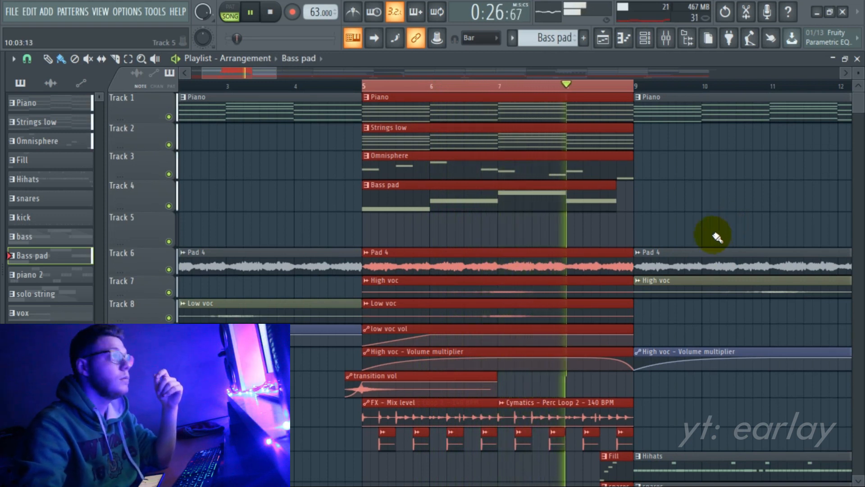
Examine the layers playing in bars 5 to 8 and the arrangement of clips from bar 9 onward.
scroll(716, 236, down, 6)
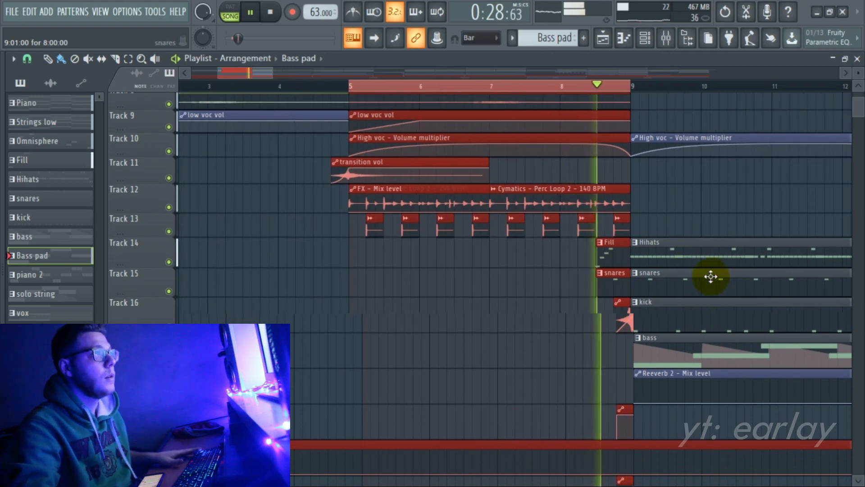
scroll(710, 276, up, 3)
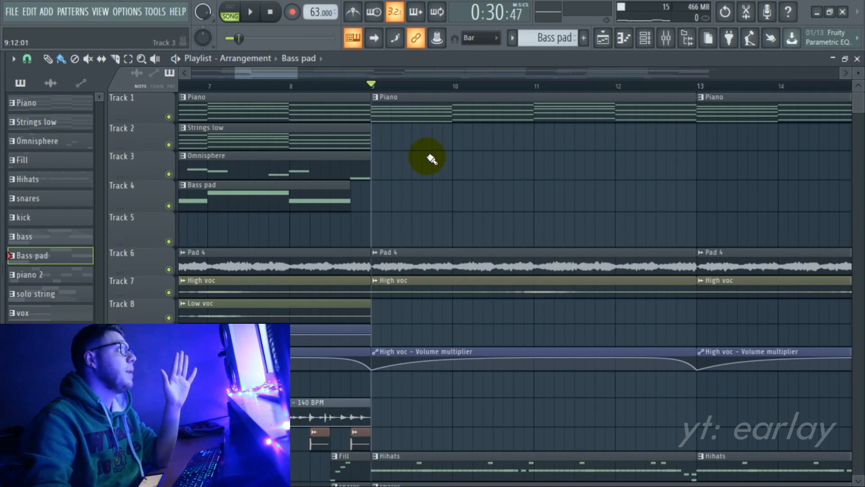
scroll(409, 160, down, 3)
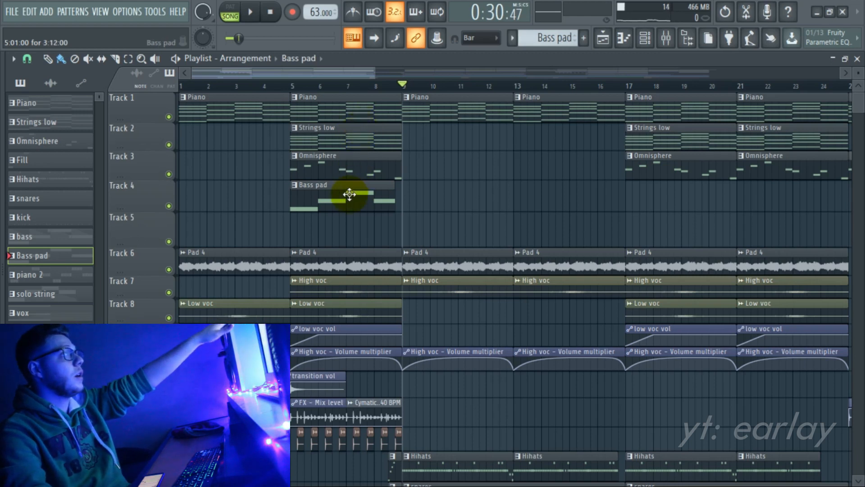
scroll(417, 185, down, 2)
scroll(424, 194, up, 2)
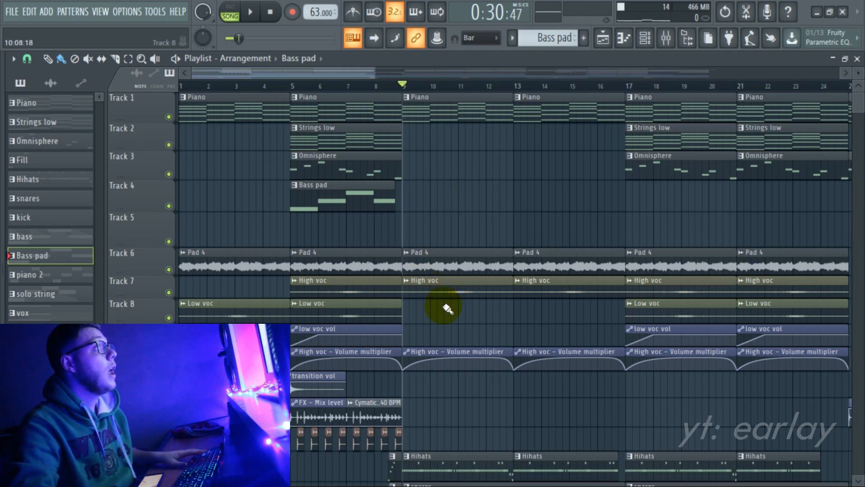
scroll(446, 307, up, 2)
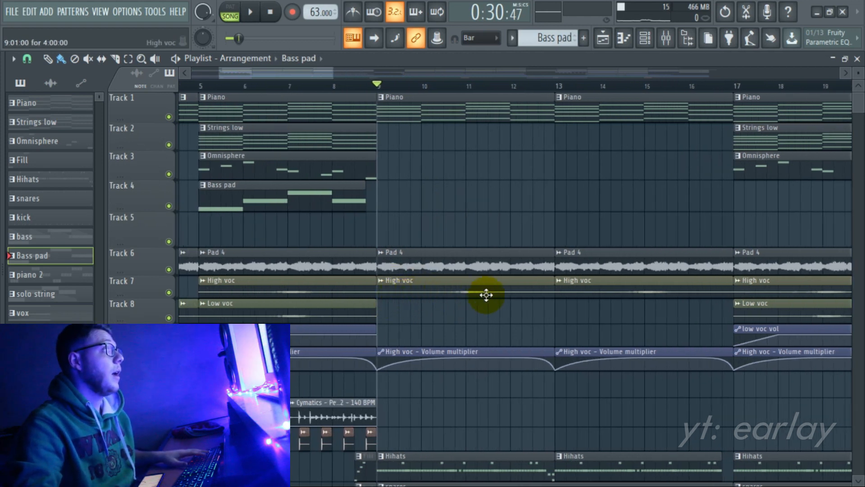
scroll(486, 295, down, 2)
Leave only the High voc track audible in the playlist, and place the playhead late in bar 10.
click(169, 269)
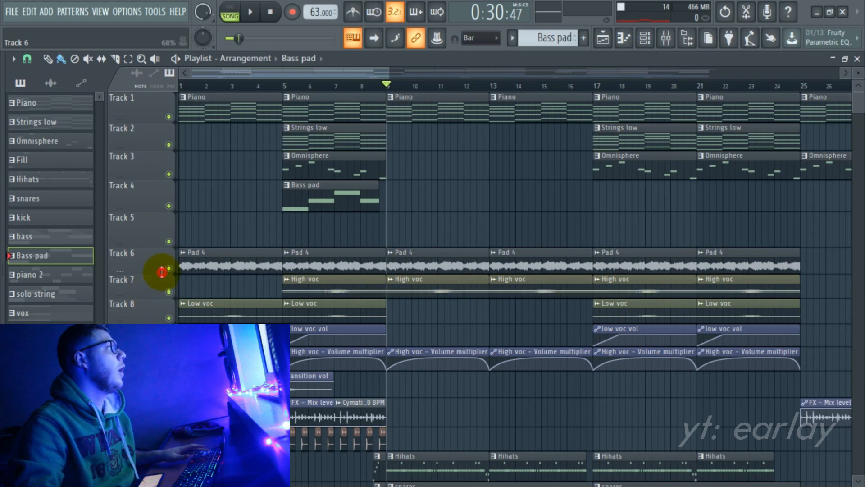
click(169, 116)
scroll(488, 314, up, 1)
scroll(489, 314, up, 2)
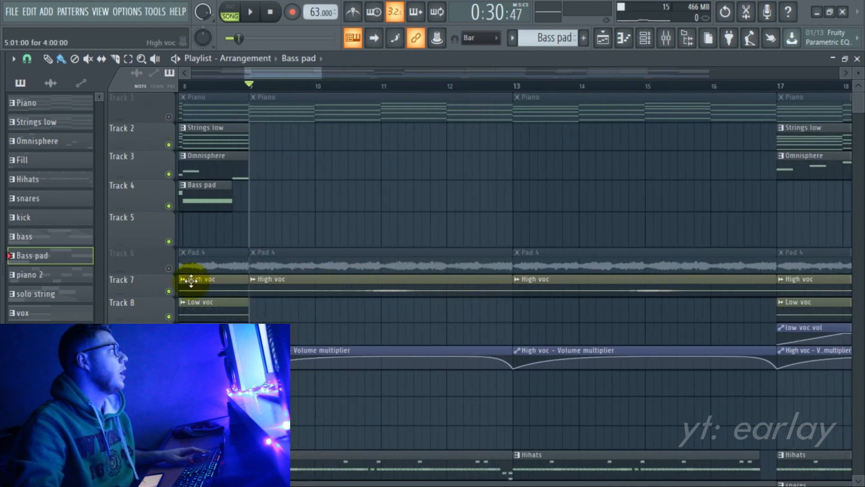
scroll(170, 290, down, 5)
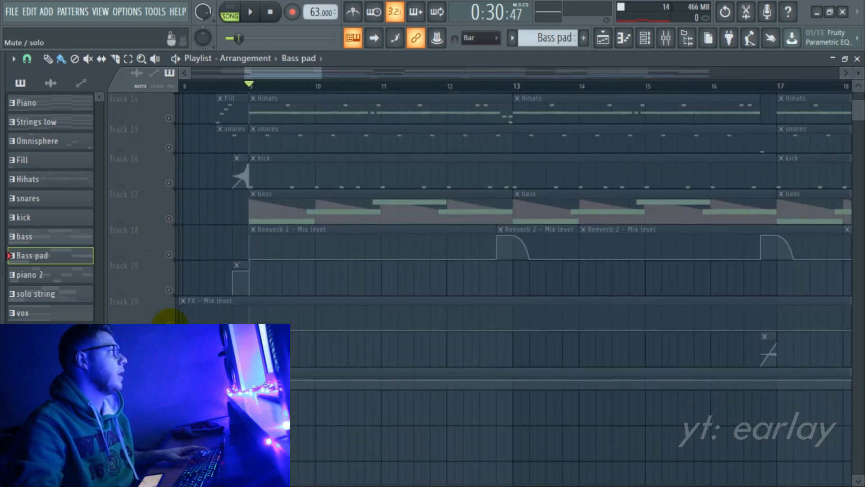
click(169, 385)
scroll(364, 221, up, 5)
scroll(368, 216, up, 3)
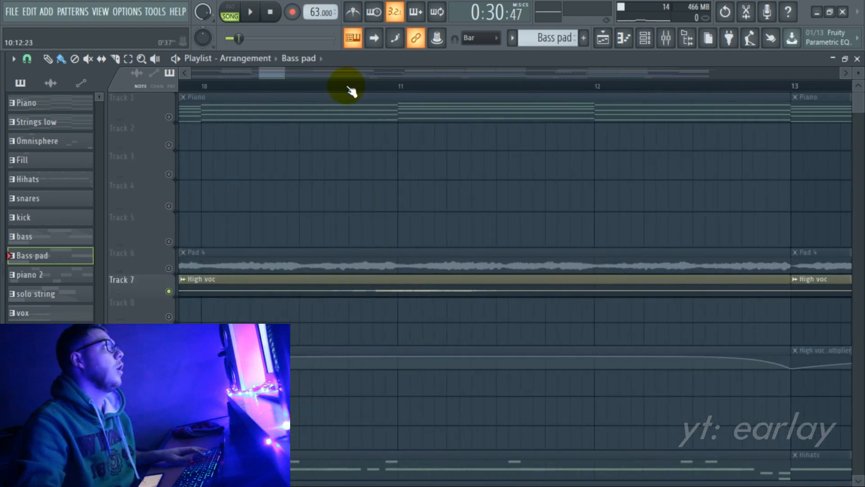
click(347, 86)
scroll(478, 144, down, 2)
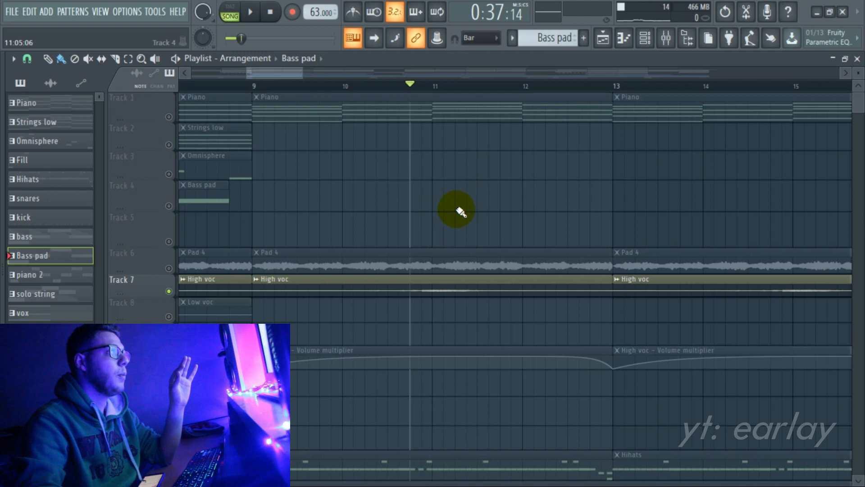
Examine the High voc clip's pitch and time-stretching settings, and play the vocal.
double_click(455, 284)
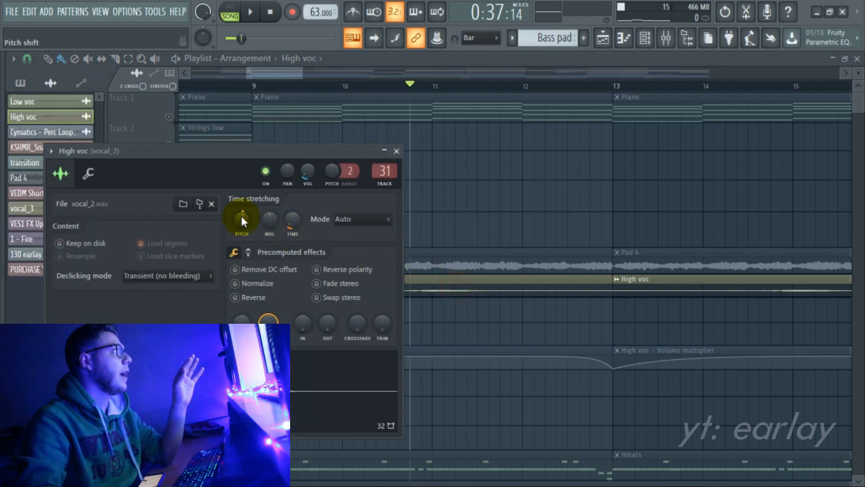
key(Escape)
key(space)
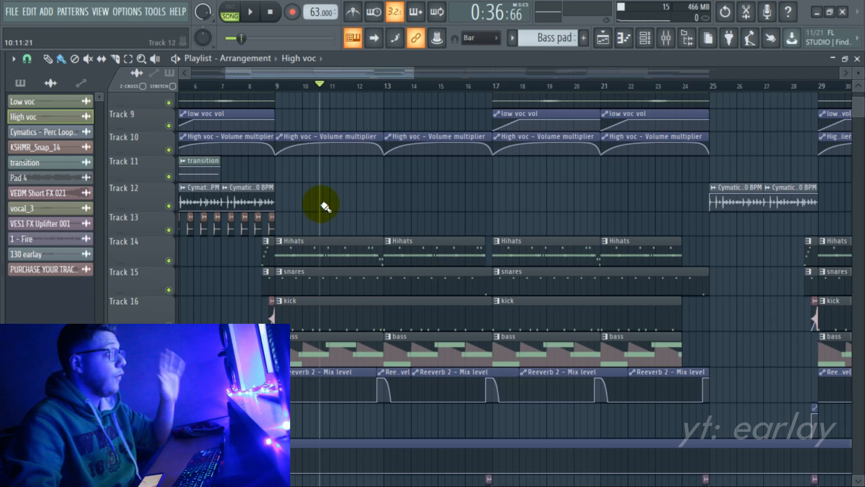
Open the Hihats pattern's notes in the piano roll, switch to the Bid (Snare) notes and play the pattern.
double_click(298, 245)
click(227, 18)
scroll(207, 129, down, 5)
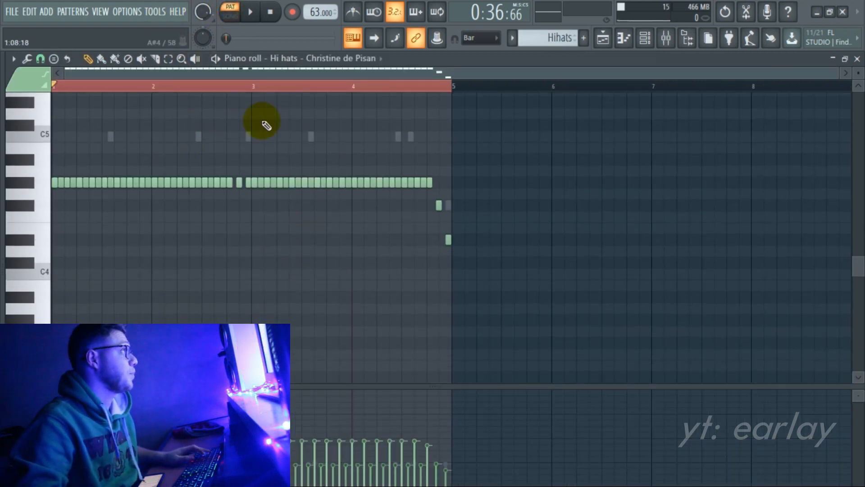
double_click(111, 137)
key(space)
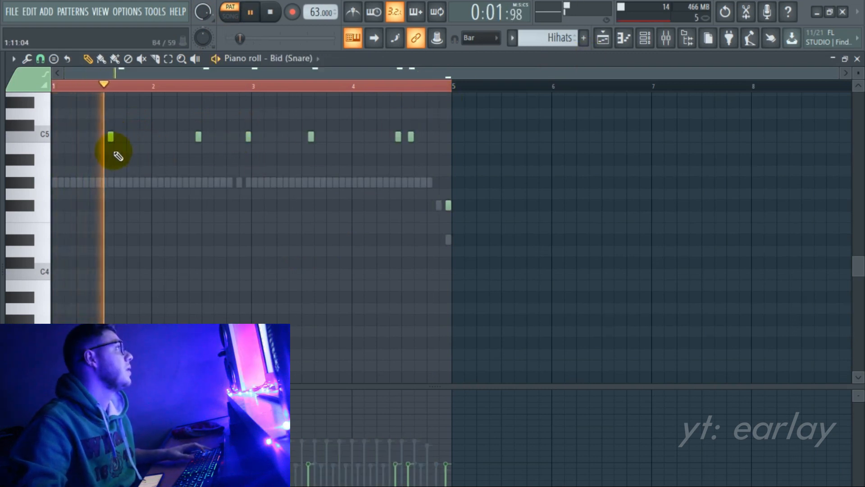
scroll(128, 172, up, 3)
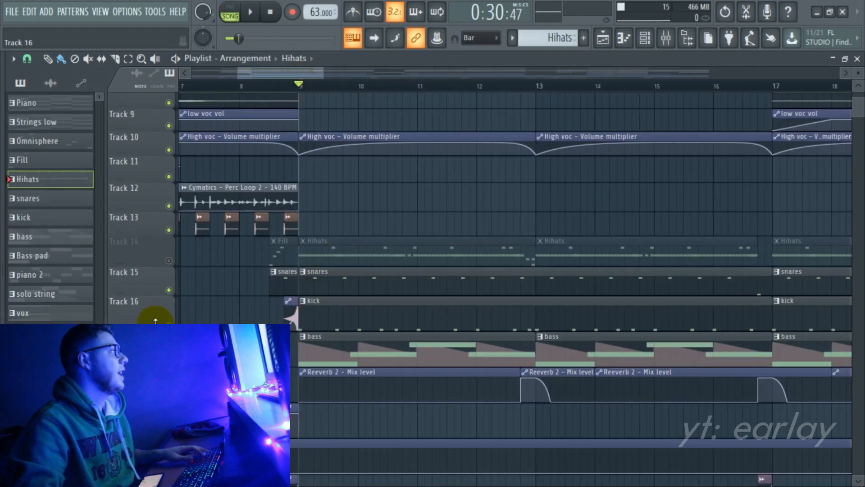
Open the snares pattern's snare 1 notes, play them briefly and return to the playlist.
double_click(338, 282)
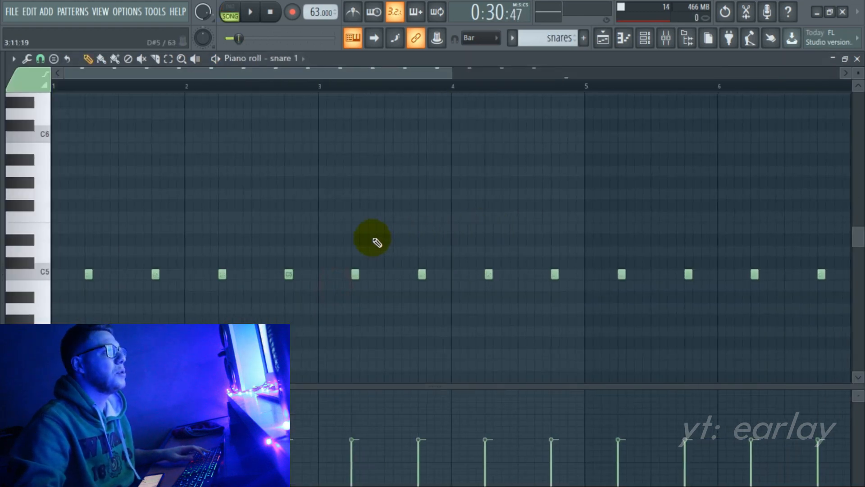
key(space)
key(space)
key(F5)
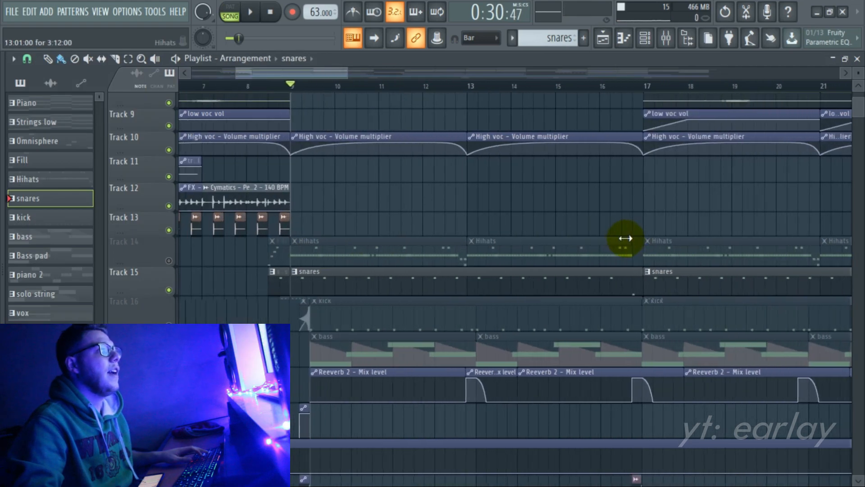
Play the snares track from the last quarter of bar 12 into bar 13, and stop playback.
scroll(625, 238, up, 1)
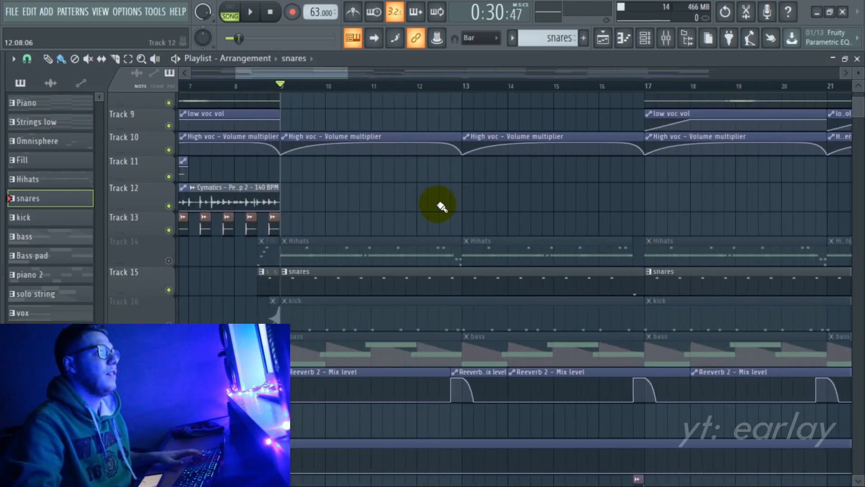
scroll(442, 201, up, 3)
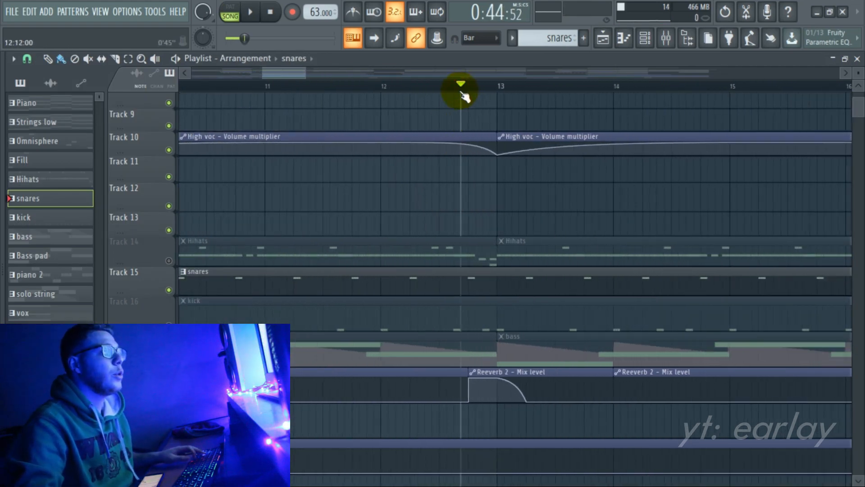
key(space)
scroll(564, 239, up, 3)
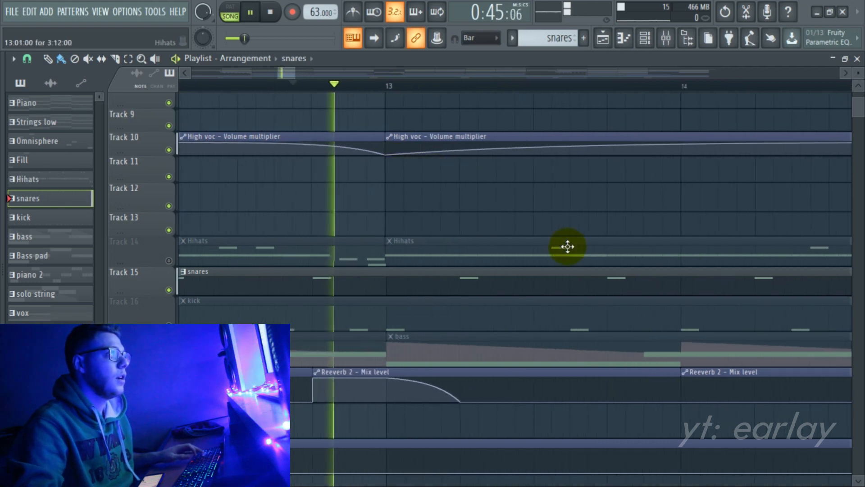
key(space)
scroll(582, 237, down, 5)
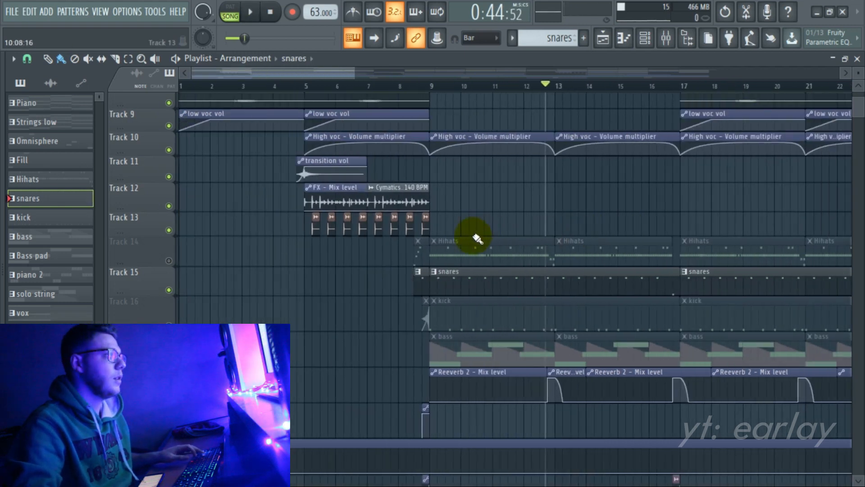
Switch the audible drum track from snares to kick, and play it from bar 9.
click(169, 290)
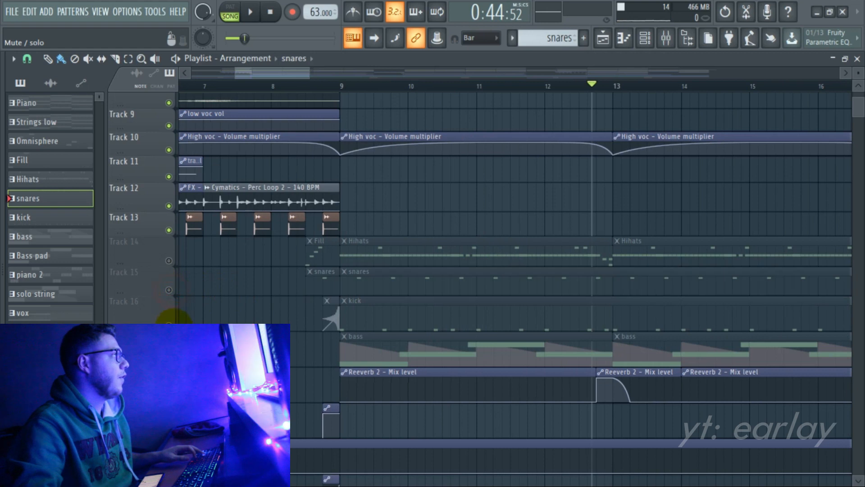
click(170, 320)
scroll(361, 217, up, 3)
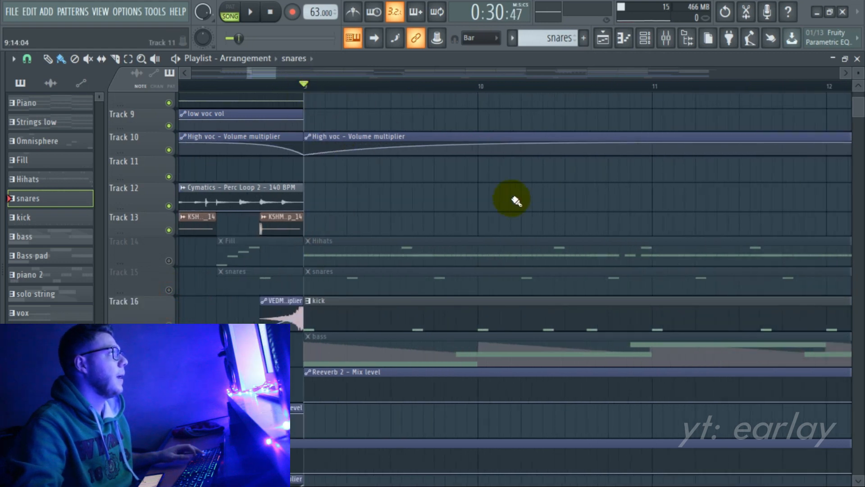
key(space)
Examine the Fruity Compressor effect on the codeine_kick (3) mixer track.
click(666, 37)
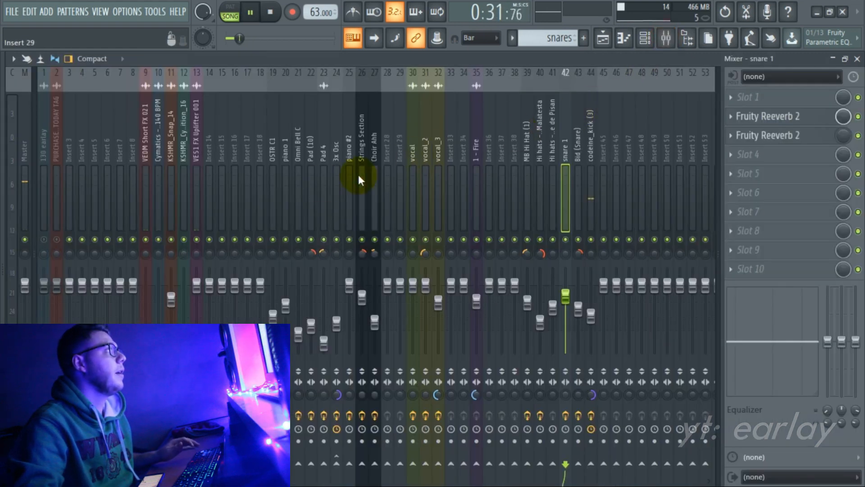
click(590, 165)
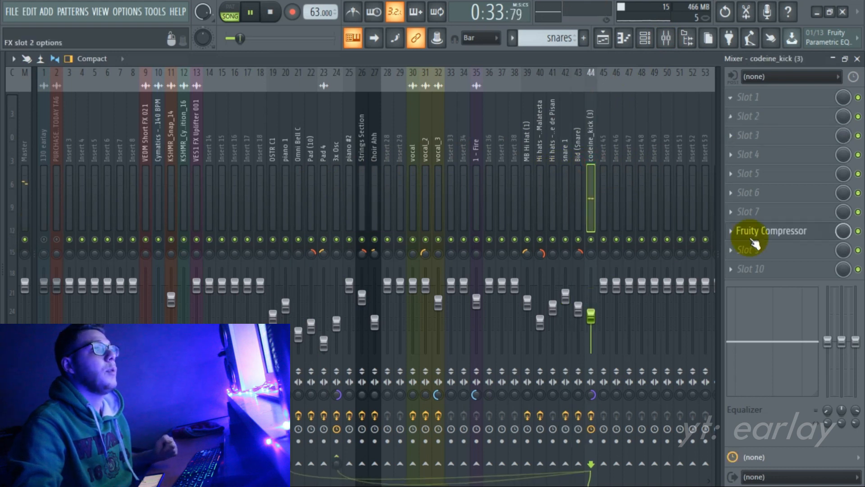
click(766, 231)
click(768, 230)
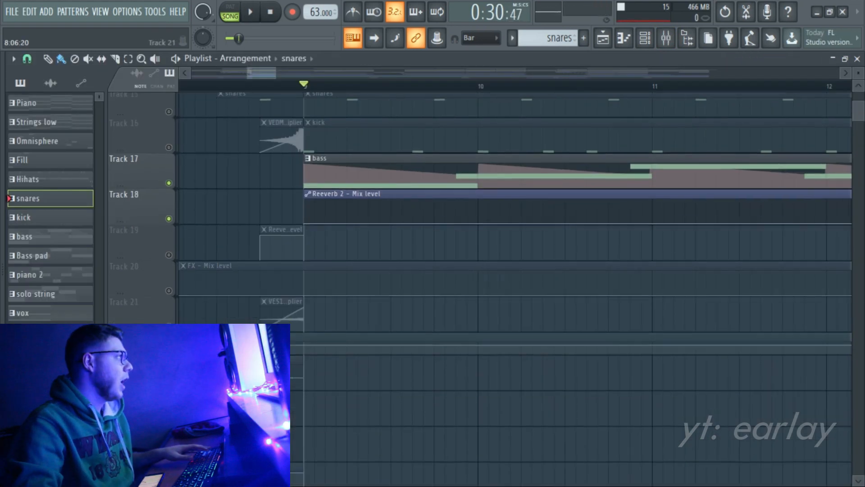
Isolate the bass track, and open the Piano pattern's notes to examine the lowest note of each chord.
click(168, 290)
scroll(335, 272, up, 4)
scroll(383, 199, up, 5)
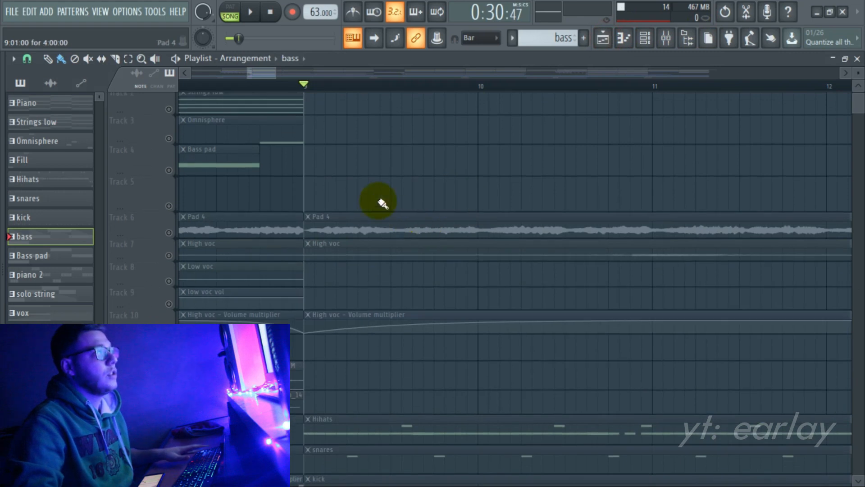
double_click(367, 120)
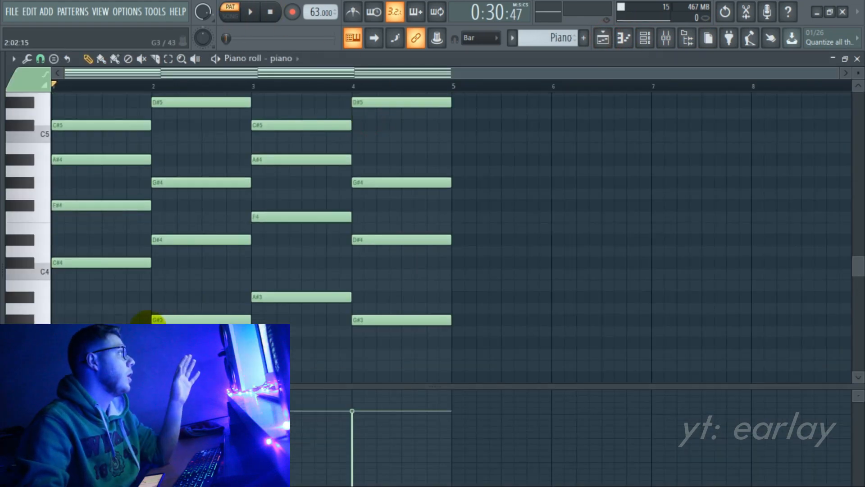
drag(368, 322, 113, 383)
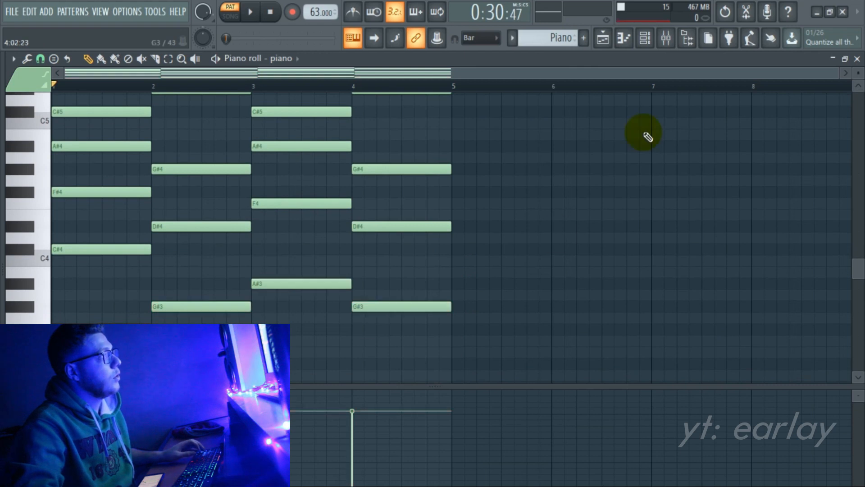
Open the bass pattern's 3x Osc notes in the piano roll, and examine the note slides.
click(604, 37)
double_click(353, 428)
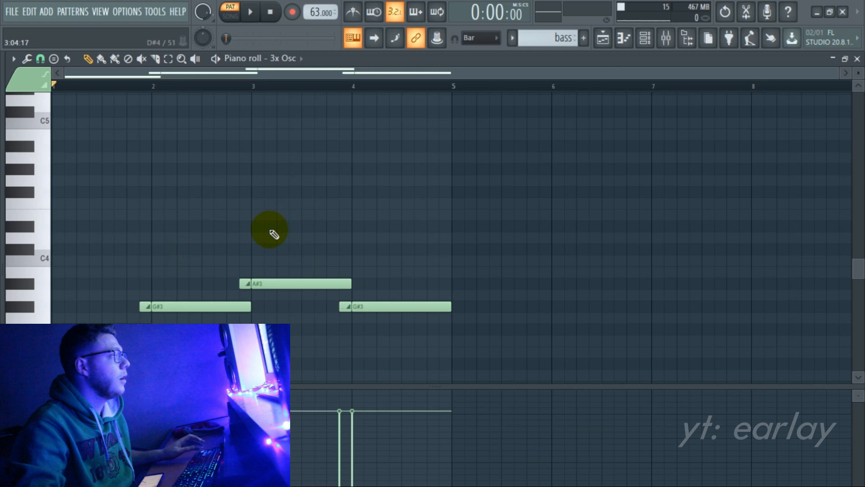
scroll(135, 265, down, 3)
ctrl+scroll(115, 270, up, 4)
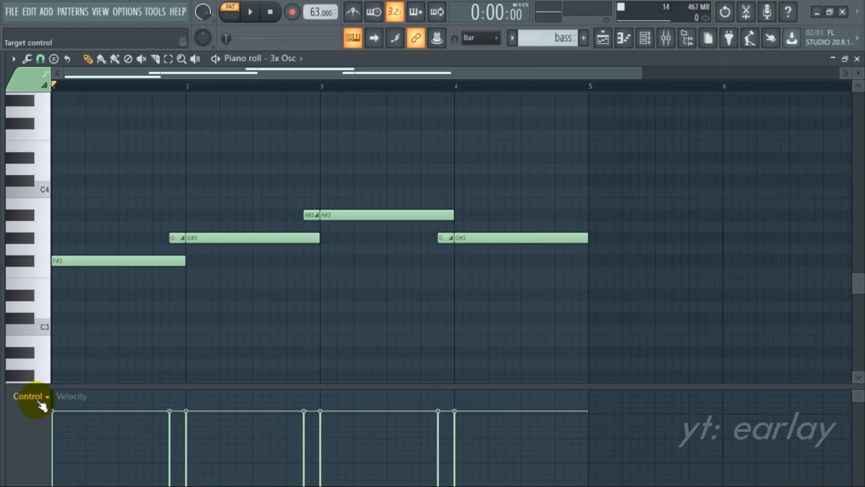
Display the 3x Osc channel volume automation beneath the bass notes, and play the pattern.
click(40, 403)
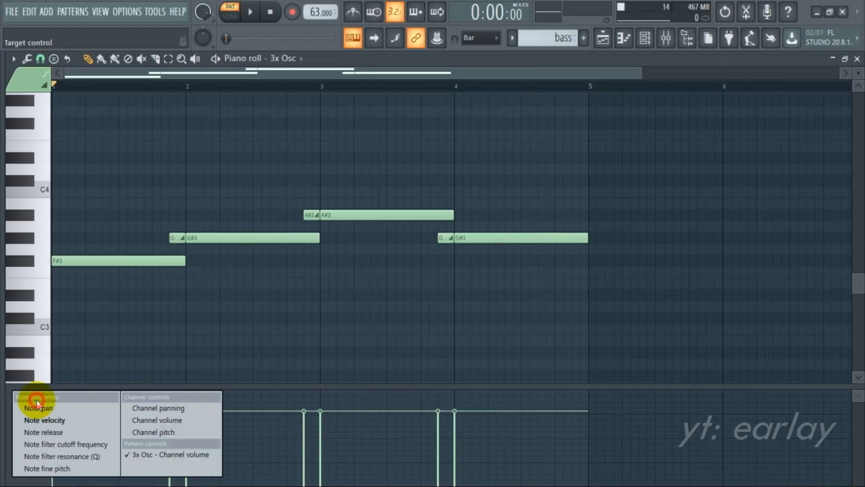
click(141, 419)
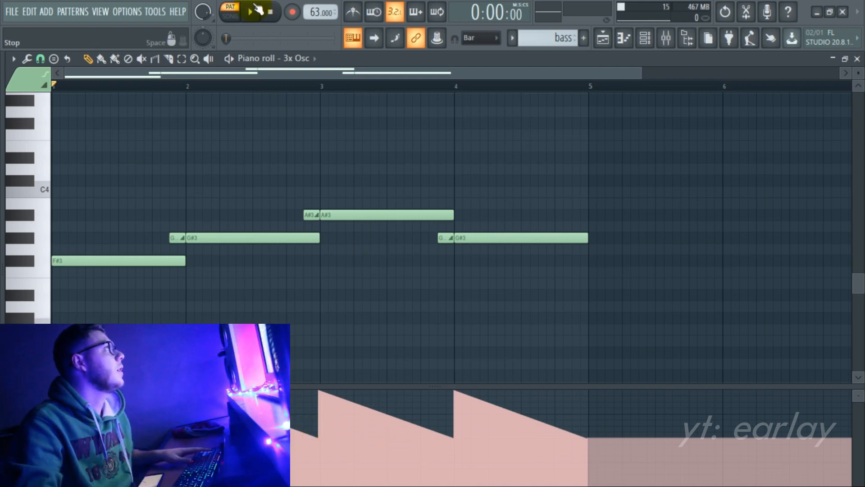
key(space)
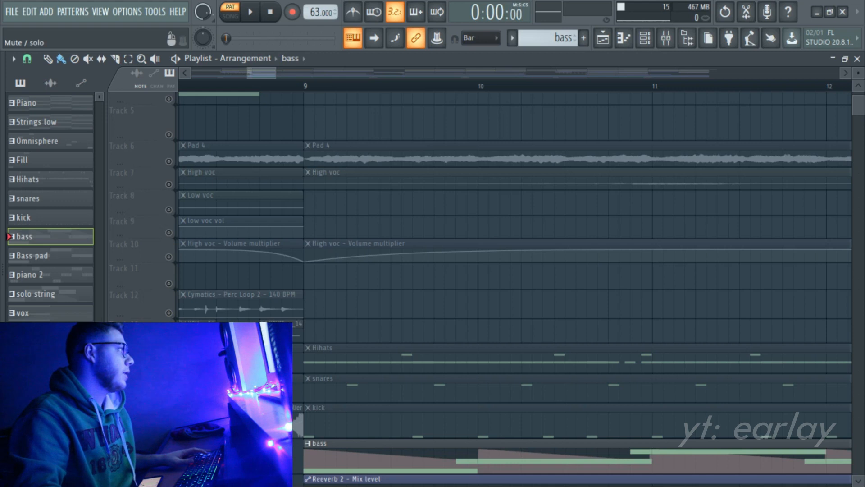
Unmute the Hihats, snares and kick tracks alongside the bass, and select bars 9 to 12 for playback.
right_click(169, 367)
scroll(168, 360, down, 2)
click(169, 325)
click(169, 361)
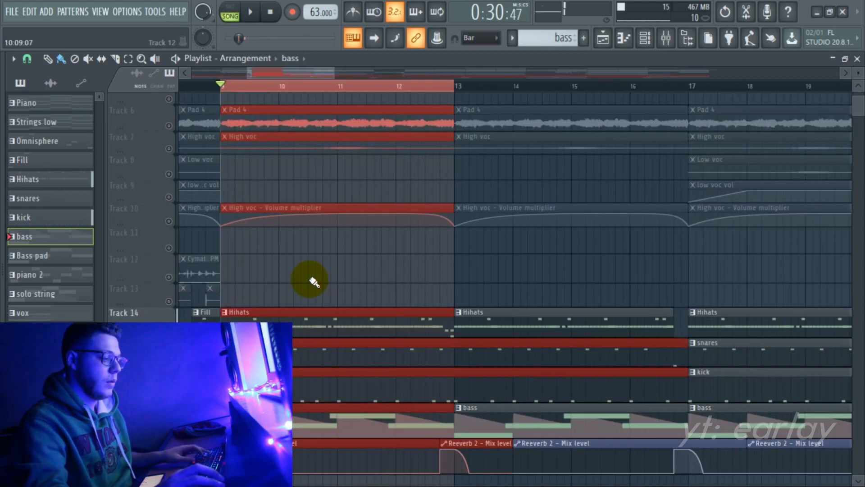
Play bars 9 to 12 with the drums and bass, and look over the full arrangement around them.
key(space)
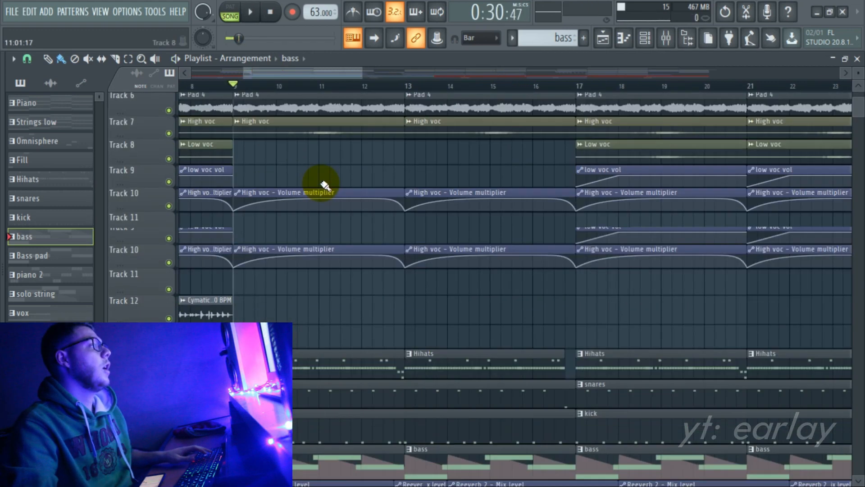
scroll(323, 186, down, 1)
scroll(367, 190, up, 2)
scroll(357, 245, down, 3)
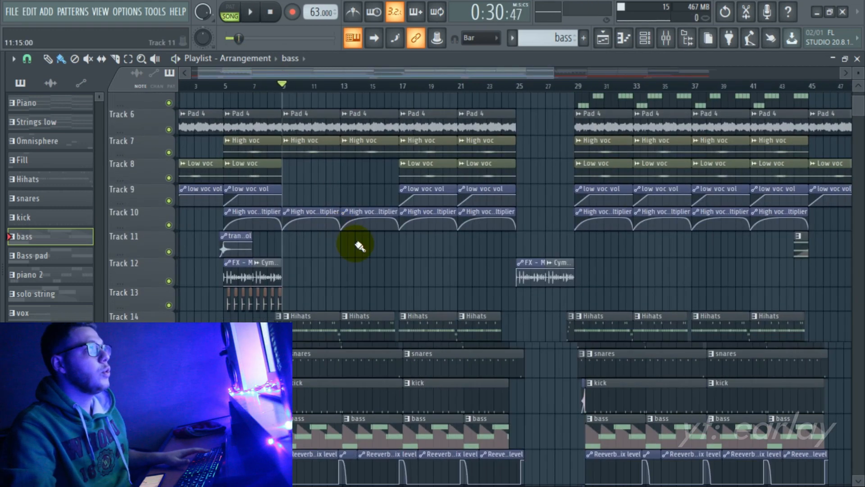
Move the song position to bar 25, and examine the break with Piano, Omnisphere and FX clips up to bar 29.
scroll(360, 245, up, 4)
drag(368, 88, 477, 113)
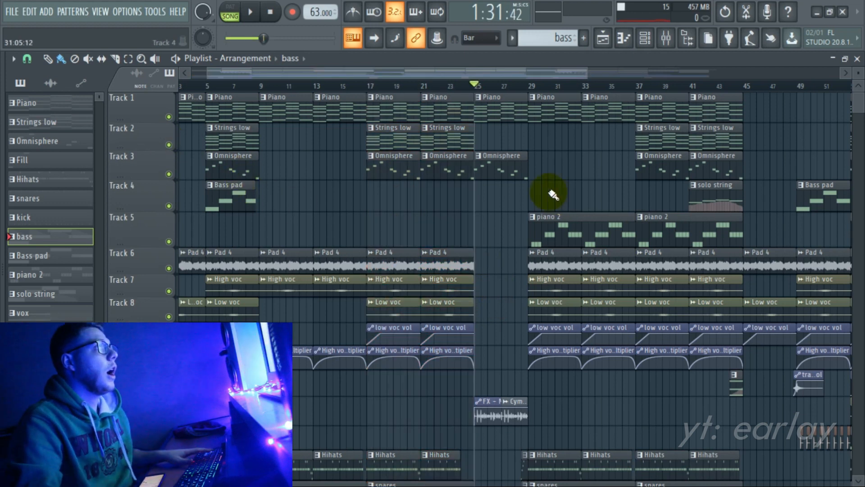
scroll(428, 201, down, 2)
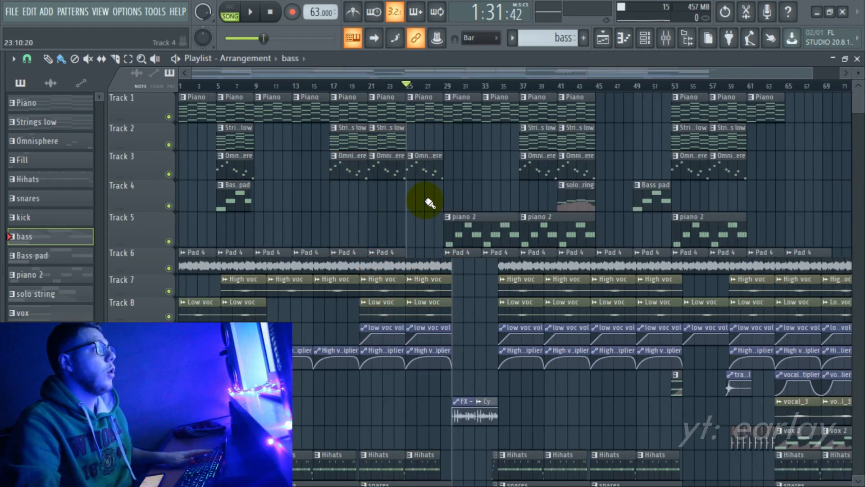
scroll(428, 201, up, 4)
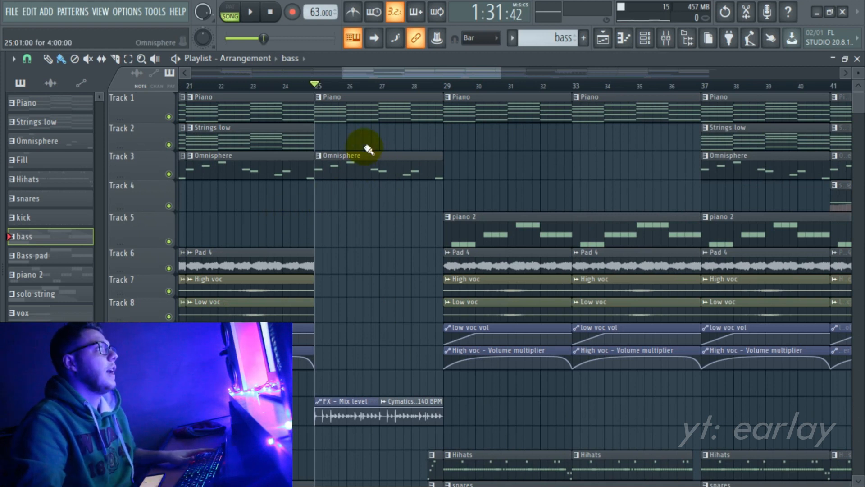
scroll(361, 181, down, 3)
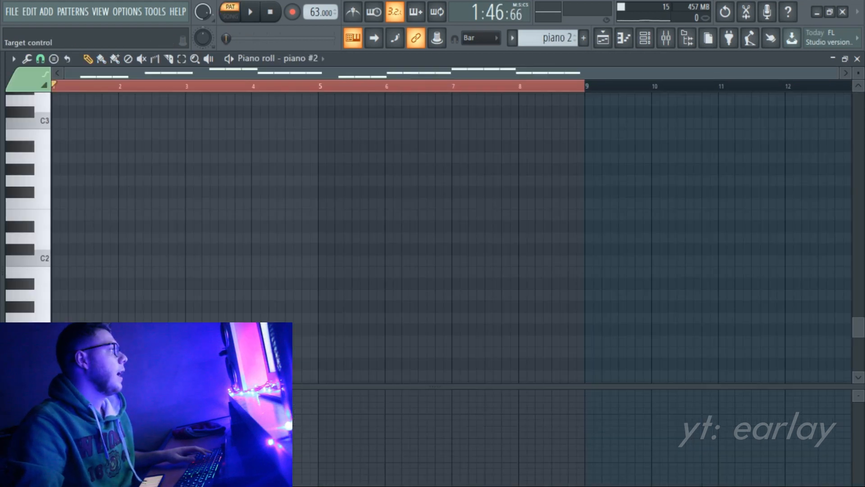
Show the Fruity Reeverb 2 settings on the piano #2 mixer track, and return to the playlist.
key(F9)
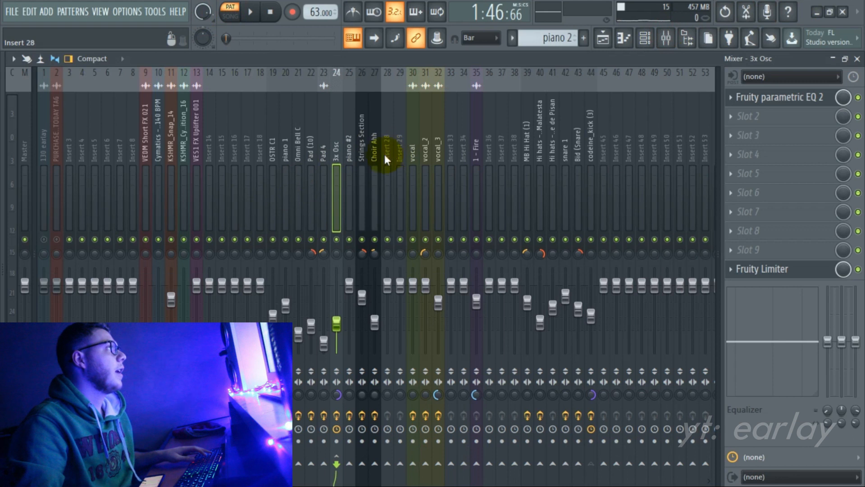
click(349, 148)
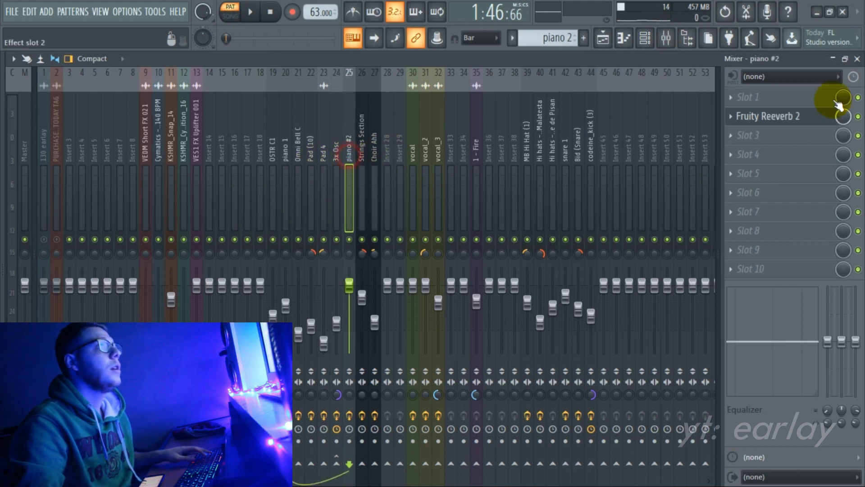
click(771, 116)
click(603, 38)
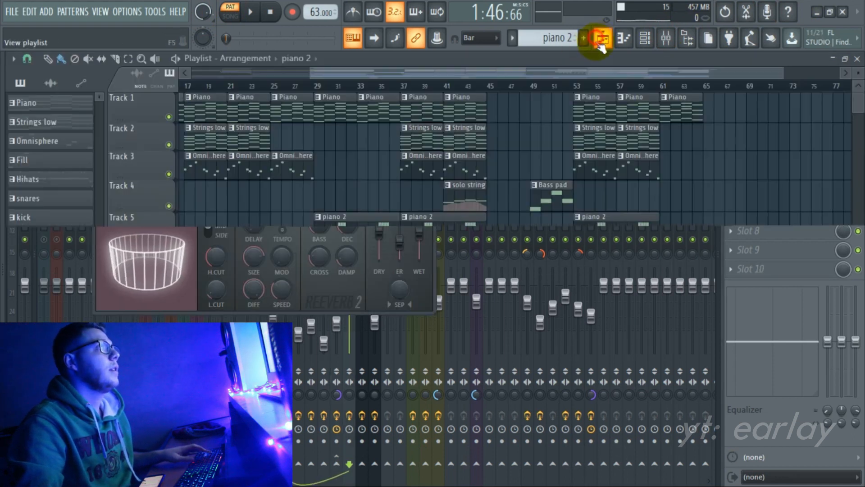
Open the piano 2 pattern's notes in the piano roll, and play the pattern.
scroll(411, 207, down, 3)
scroll(353, 174, up, 2)
click(352, 155)
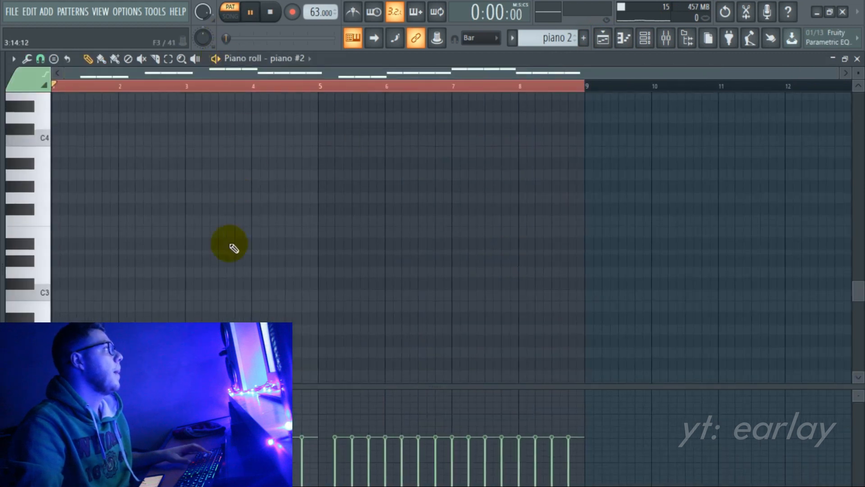
key(space)
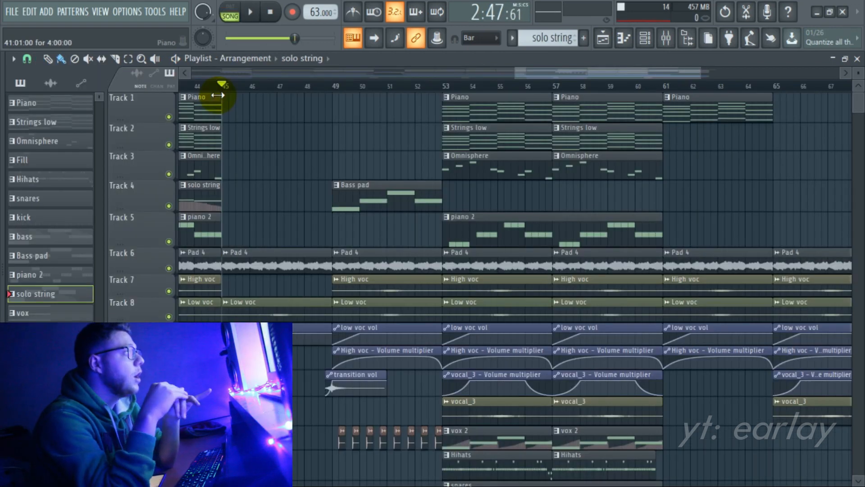
Examine the clips in the break after bar 45, then select bars 45 to 52 and play them.
scroll(185, 283, up, 4)
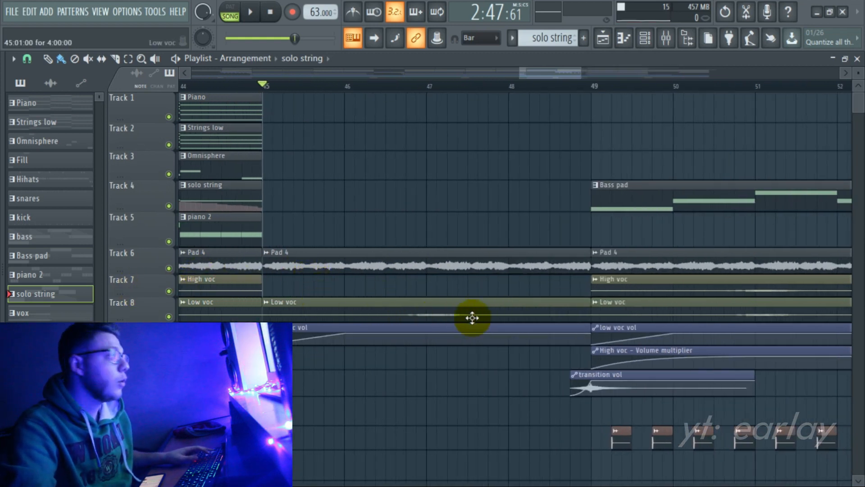
scroll(410, 216, down, 4)
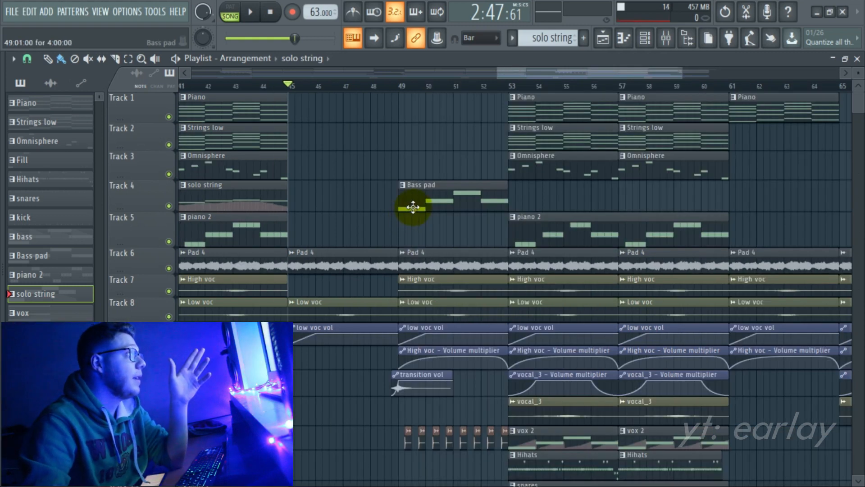
scroll(442, 216, down, 4)
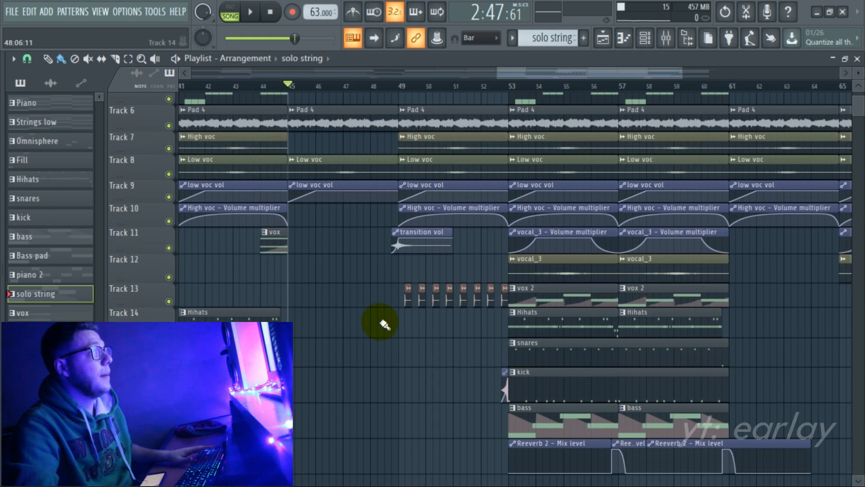
scroll(382, 321, up, 5)
drag(608, 87, 353, 87)
key(space)
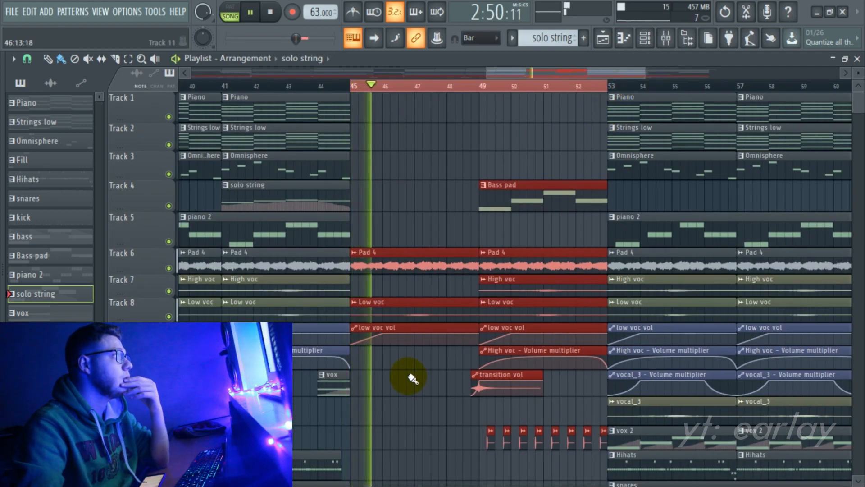
Examine the layers sounding in bars 45 to 52, including the 1 - Fire, Bass pad, transition vol and KSHMR_Snap_14 clips.
scroll(411, 378, down, 8)
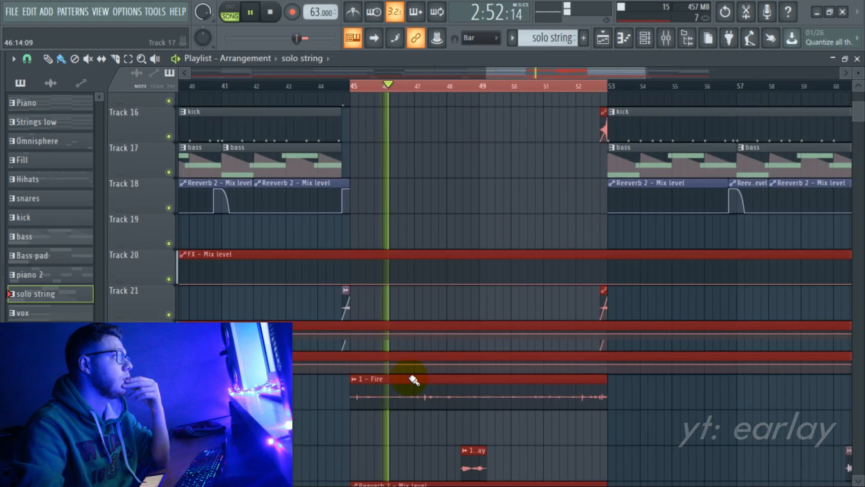
scroll(414, 380, down, 1)
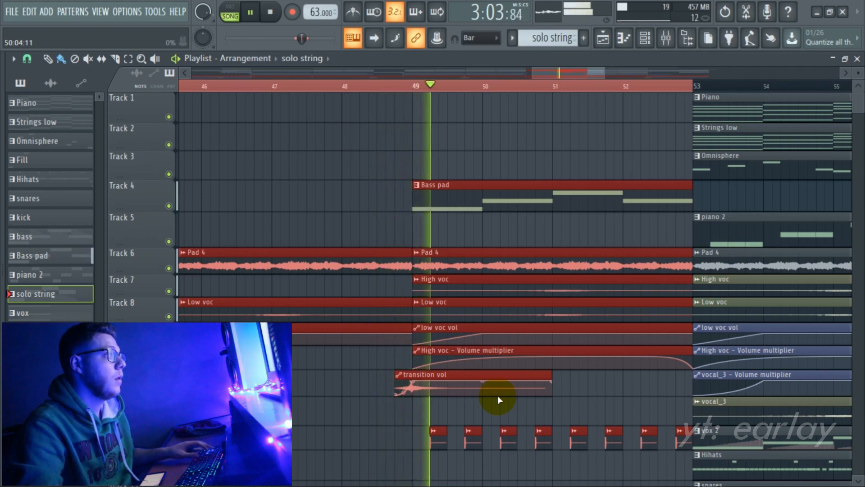
scroll(429, 419, up, 3)
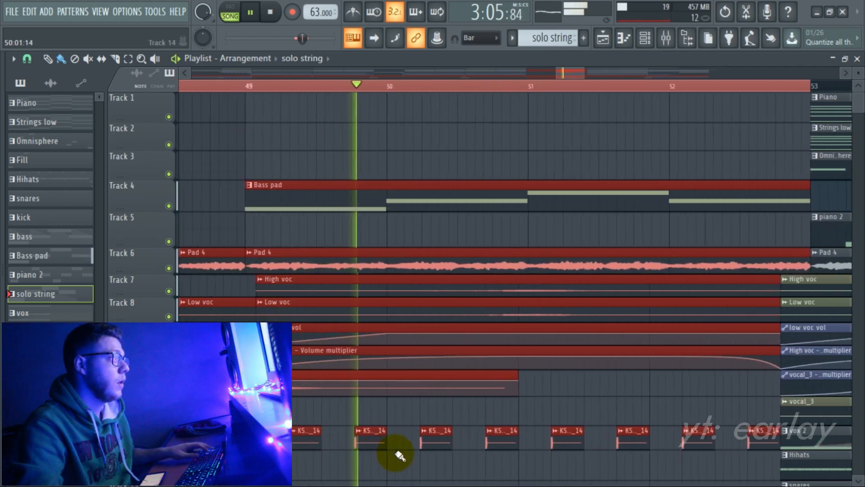
scroll(351, 456, down, 3)
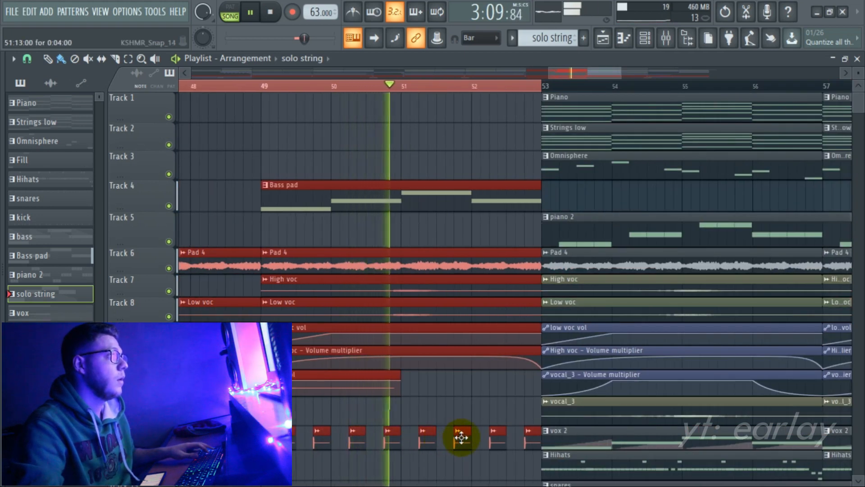
Show the vocal mixer track's Fruity Reeverb 2, then inspect the effects on the vocal_2 and vocal_3 tracks.
click(666, 38)
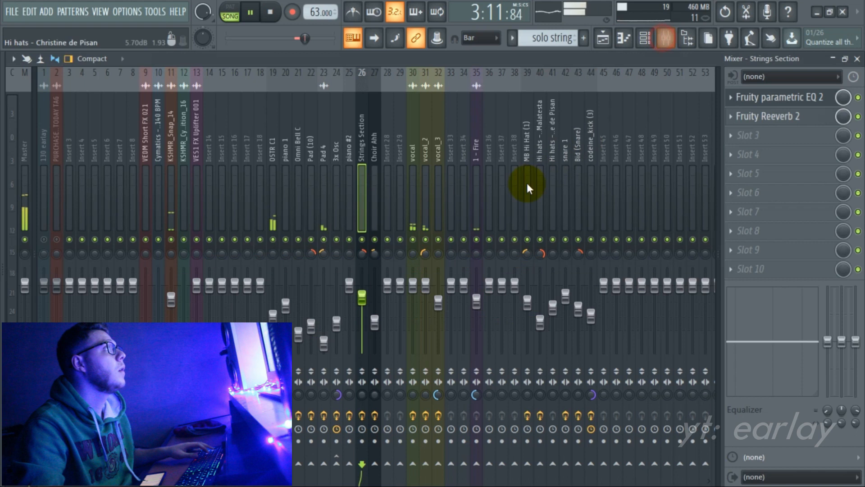
click(413, 172)
click(771, 135)
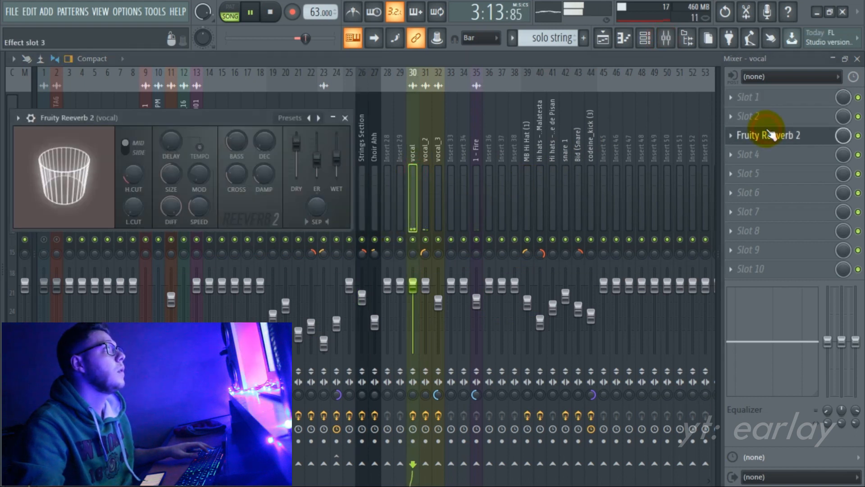
click(771, 135)
click(428, 170)
click(443, 170)
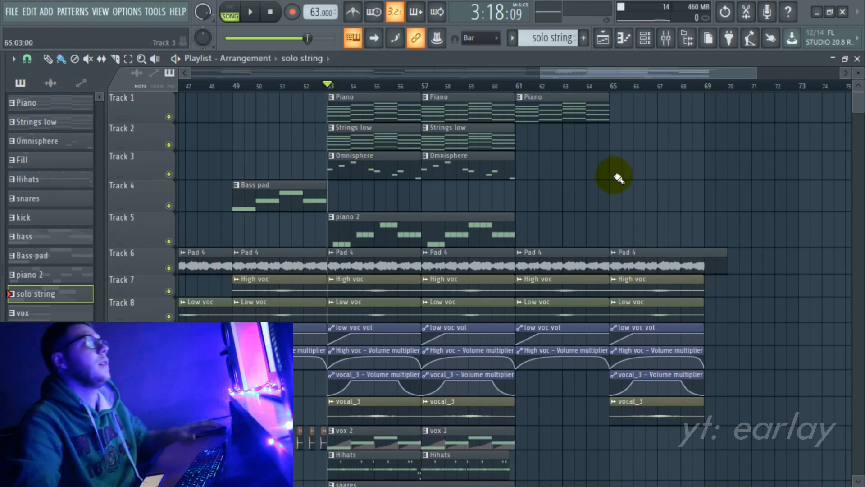
Look over the arrangement's closing section from bar 53 to bar 69, across the melody, vocal and drum tracks.
scroll(619, 177, down, 3)
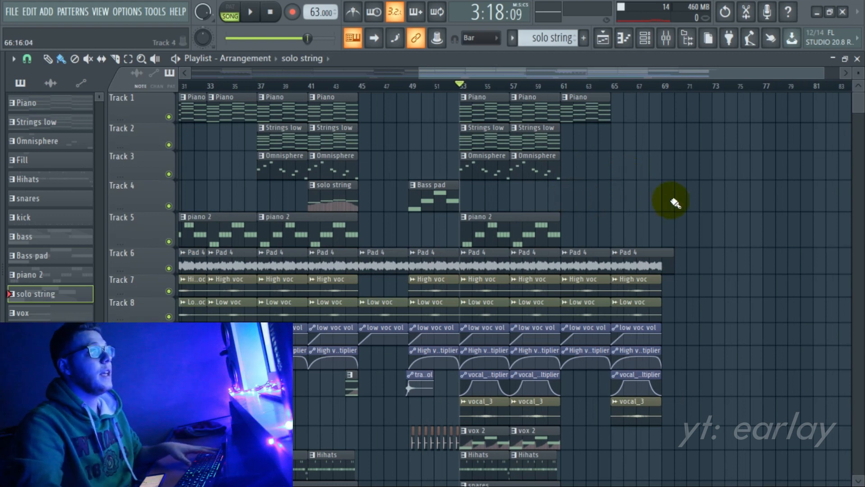
scroll(512, 290, down, 4)
scroll(599, 324, up, 4)
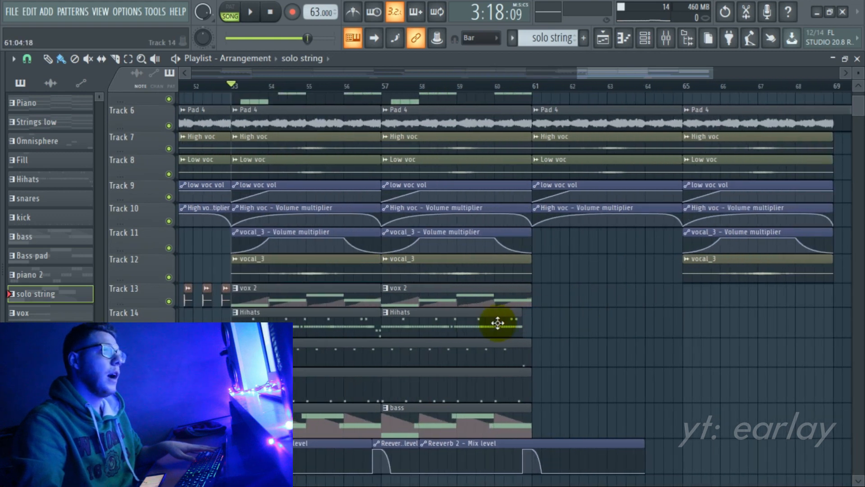
scroll(499, 323, down, 3)
scroll(582, 316, up, 3)
Play the outro from bar 61, and examine its FX - Mix level automation and 1 - Fire clip.
scroll(502, 210, up, 3)
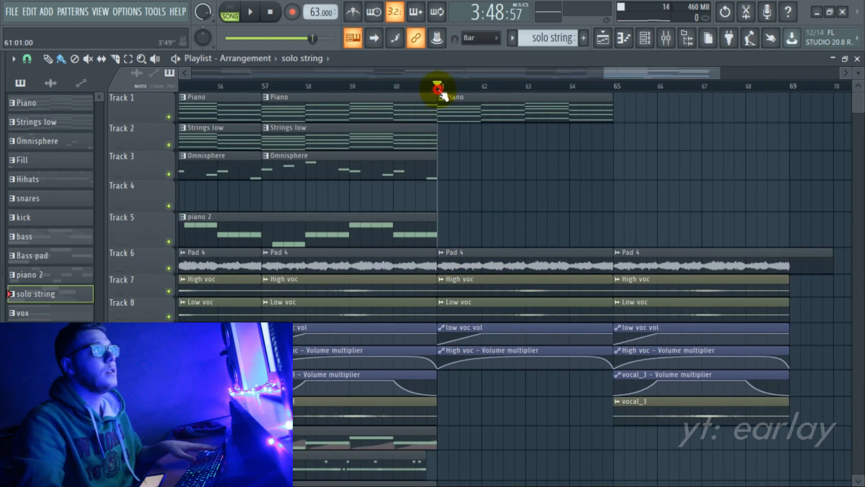
key(space)
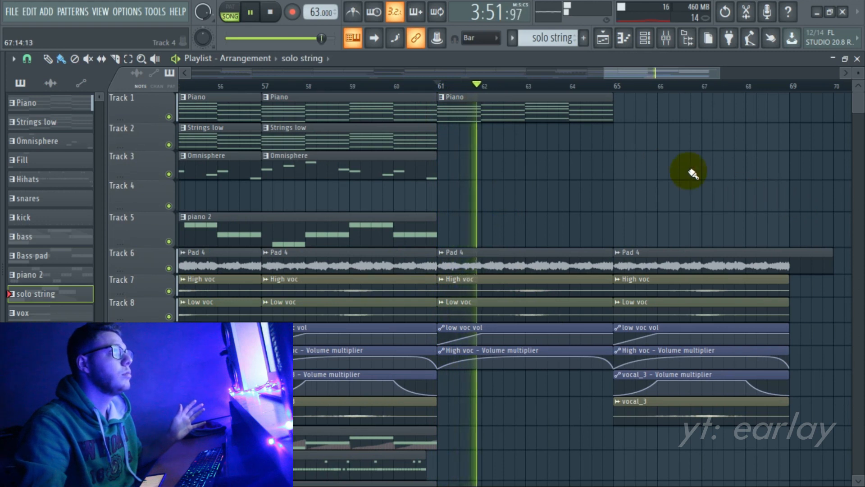
scroll(547, 241, down, 5)
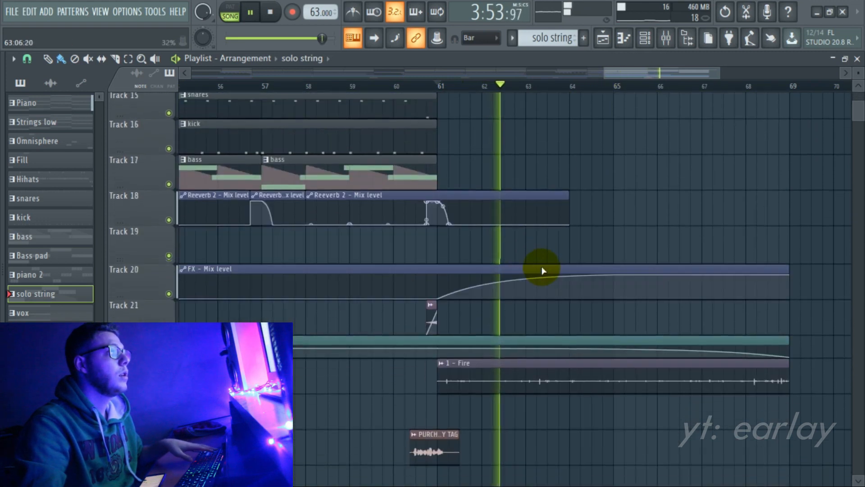